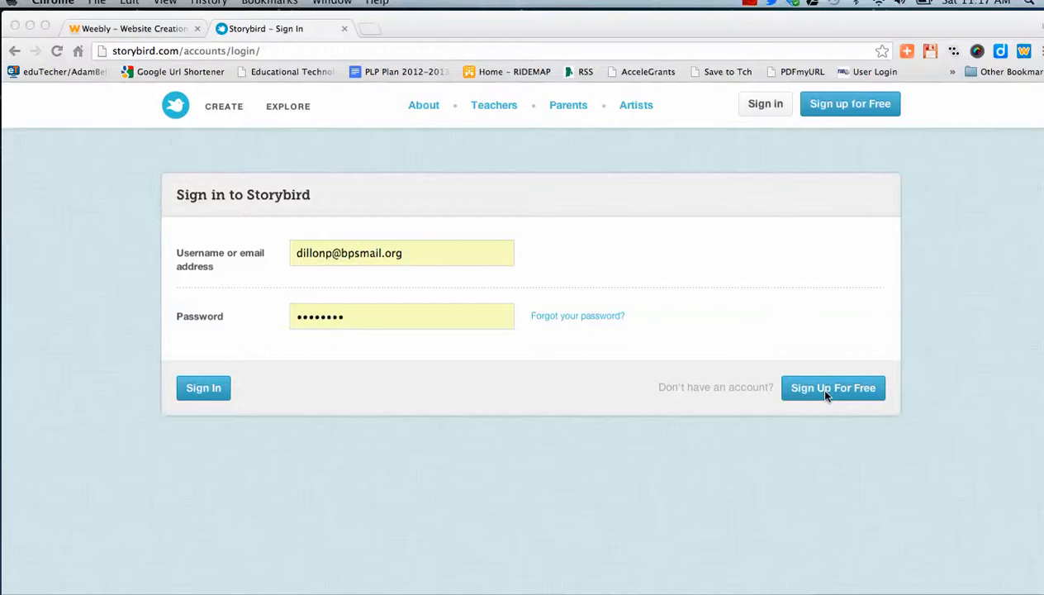
Sign in to Storybird with the prefilled credentials and view the list of available classes.
click(203, 389)
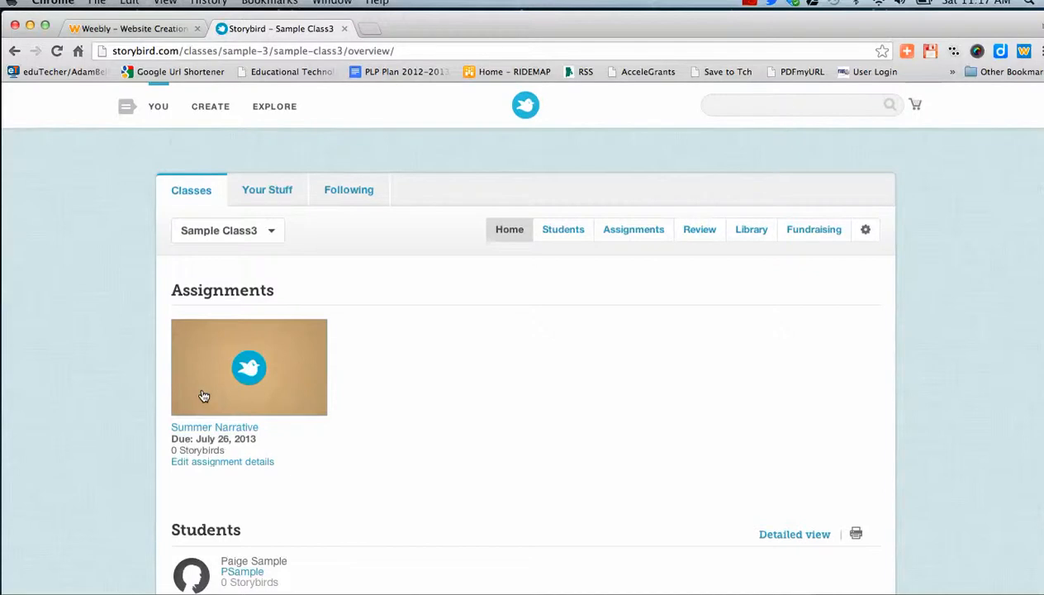
click(268, 235)
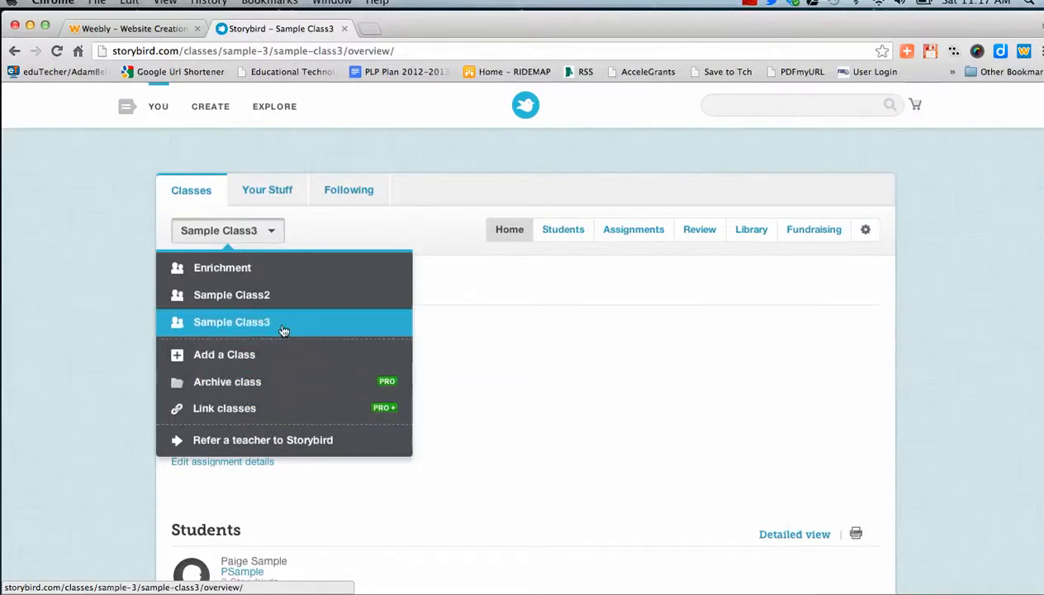
click(455, 292)
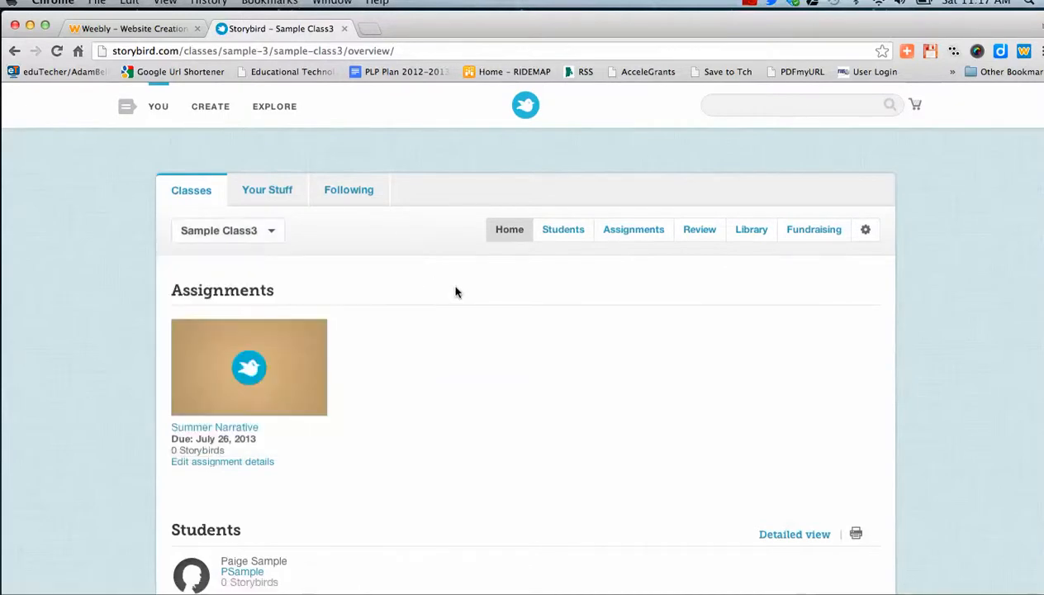
Look at the account's own stories and its following page, and return to the Sample Class3 overview.
click(278, 195)
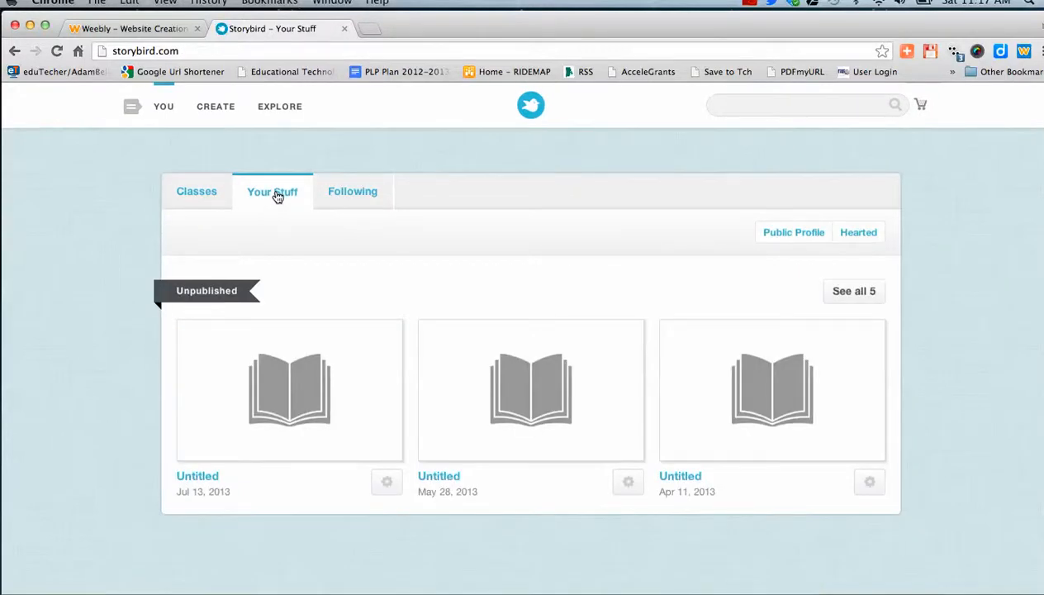
click(347, 191)
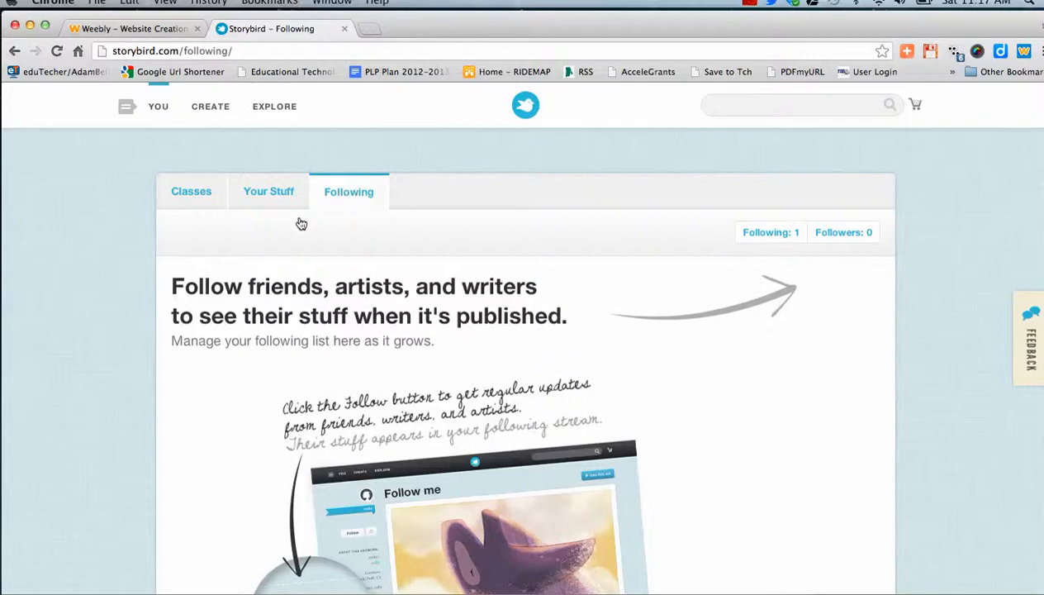
click(195, 193)
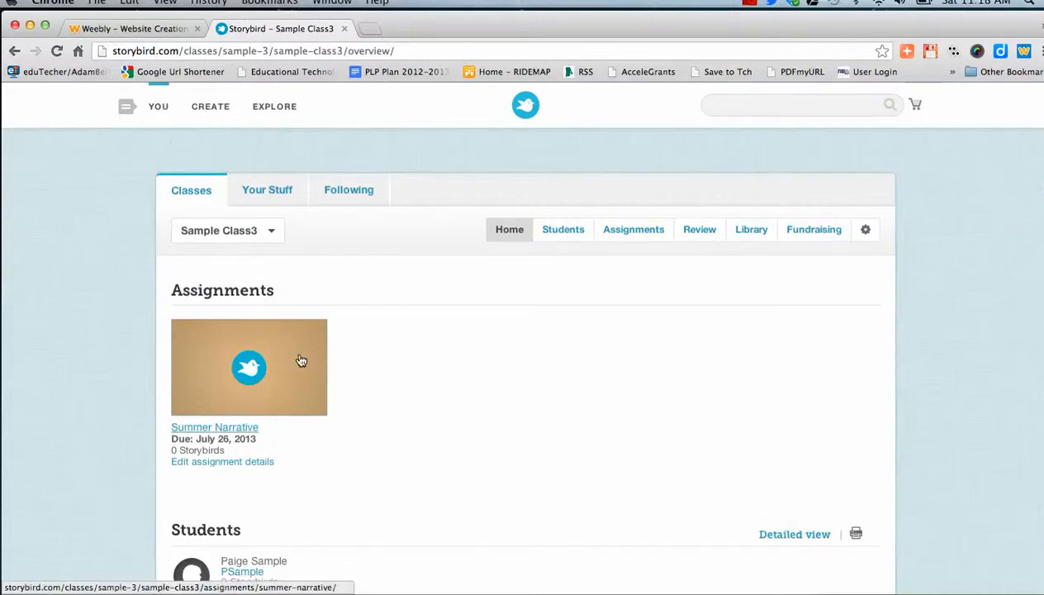
Open the Summer Narrative assignment and look over its description and submitted stories.
click(252, 427)
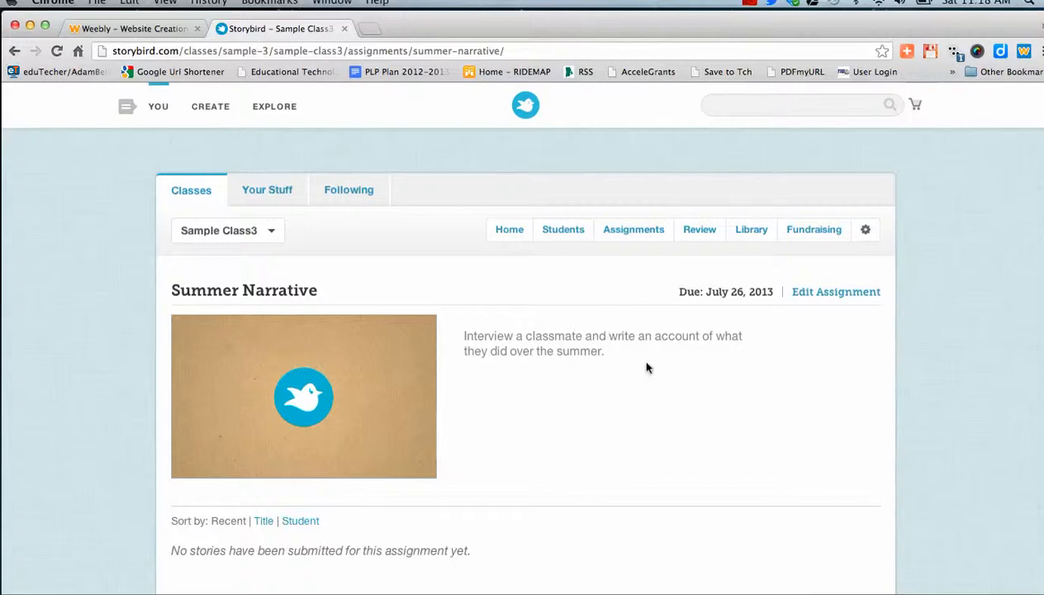
drag(819, 24, 829, 21)
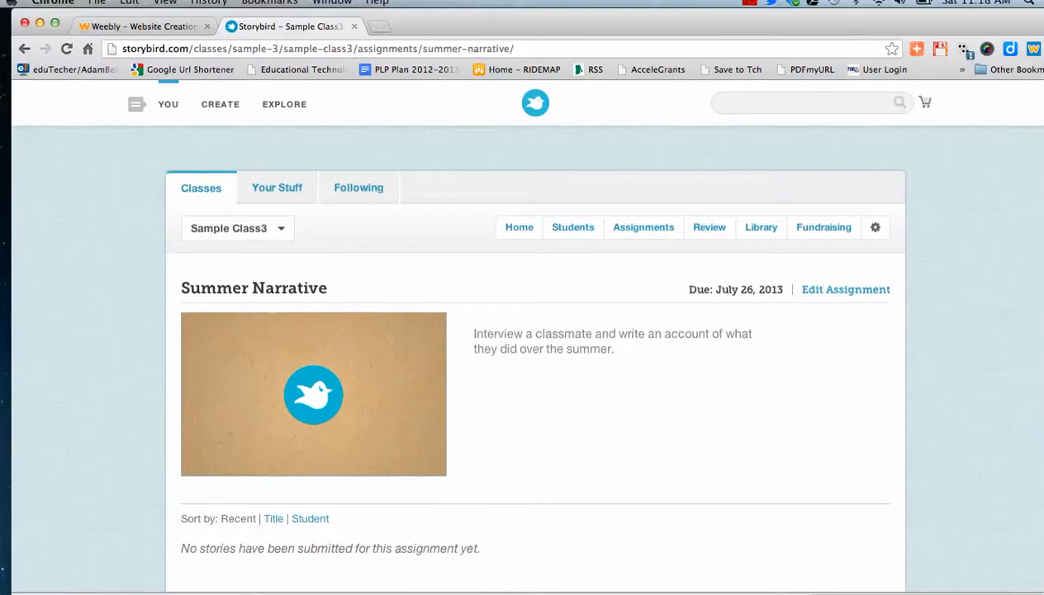
scroll(529, 330, down, 2)
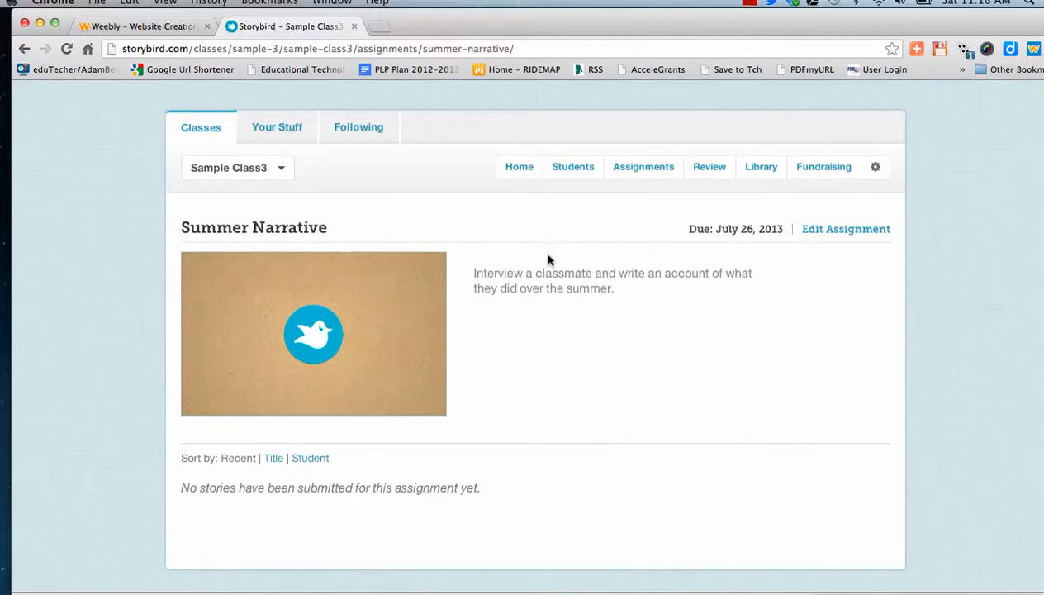
Try to add a student to Sample Class3, filling in the student's last and first name and the username SSample.
click(575, 169)
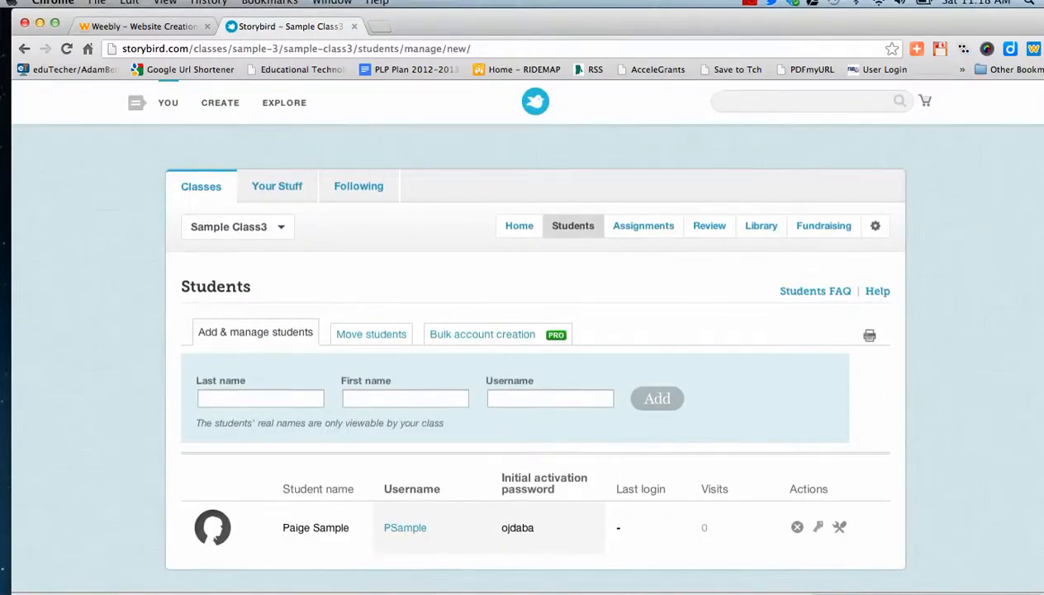
click(298, 394)
text(Sample)
key(Tab)
text(Site)
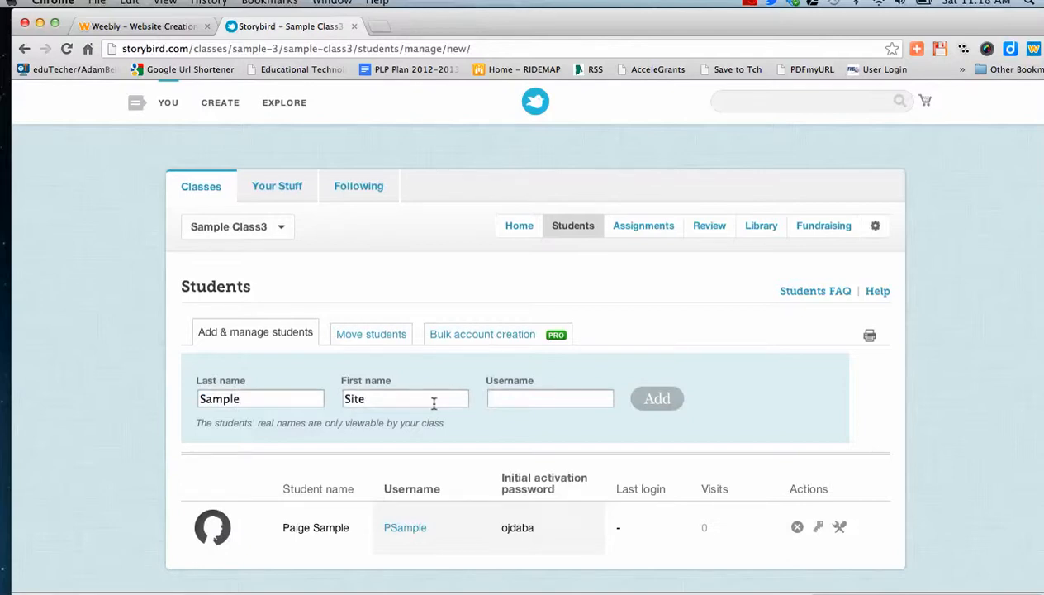
click(514, 397)
text(SSample)
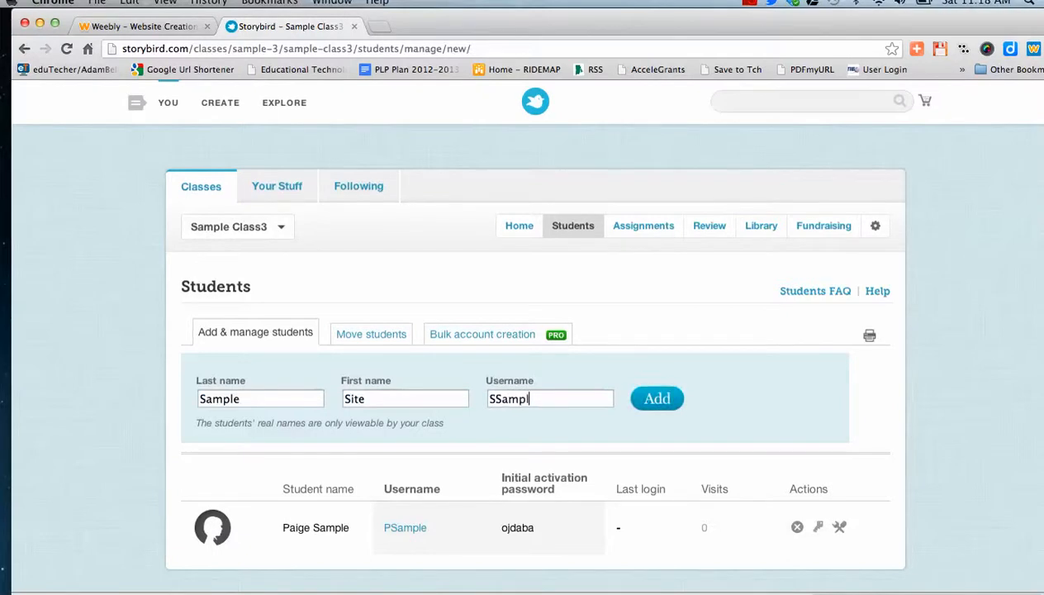
click(671, 399)
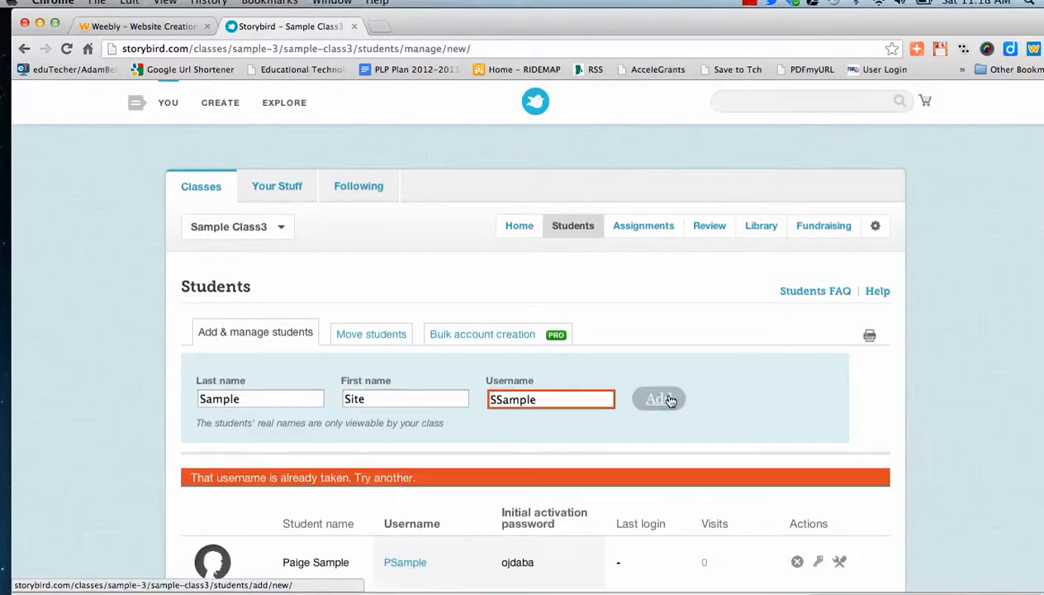
Set the new student's username to SiteSample and add the student to the class.
click(498, 399)
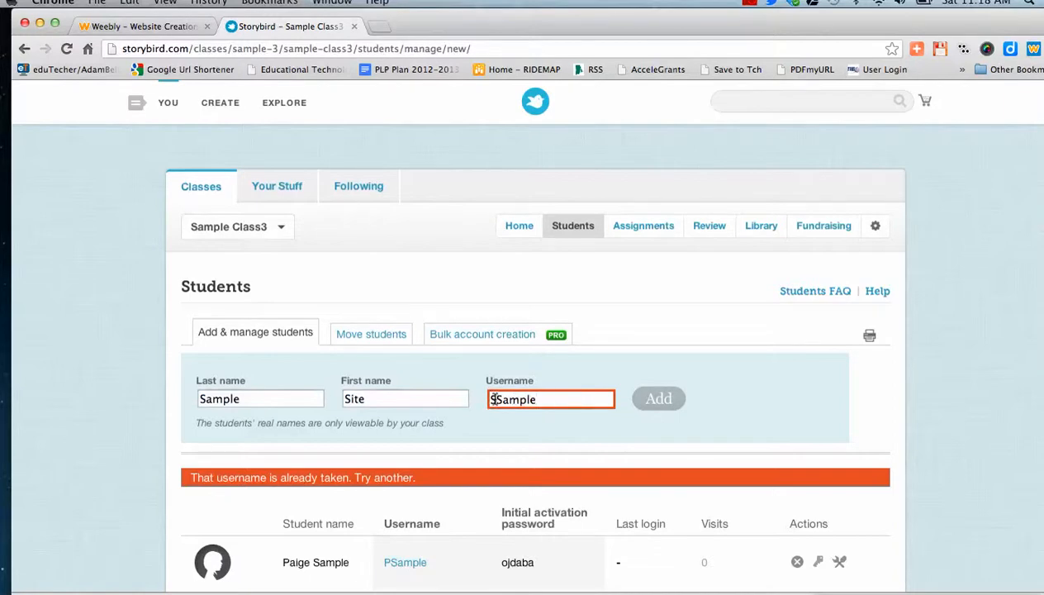
text(ite)
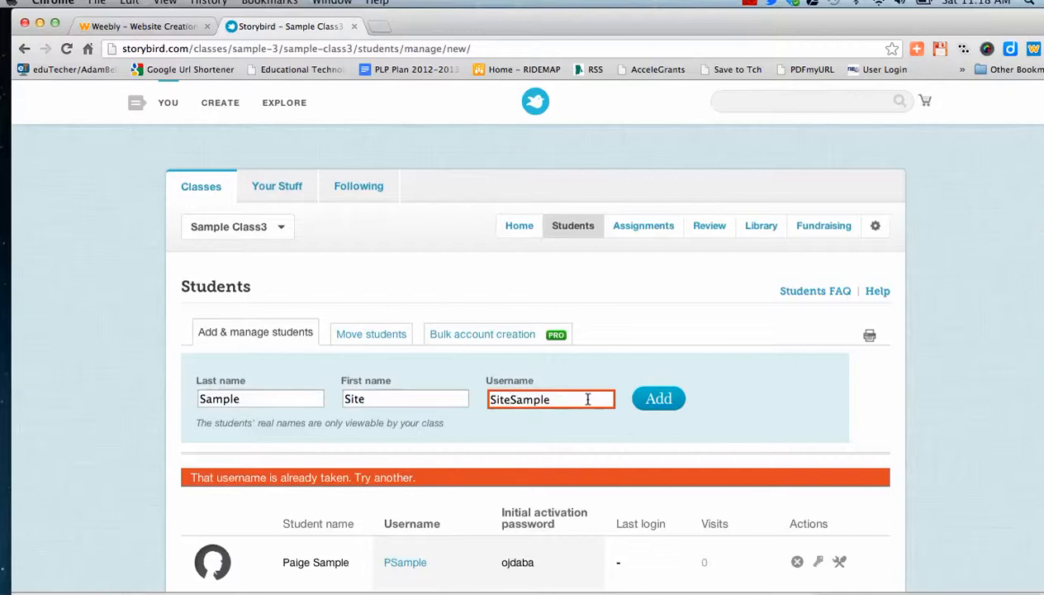
click(653, 399)
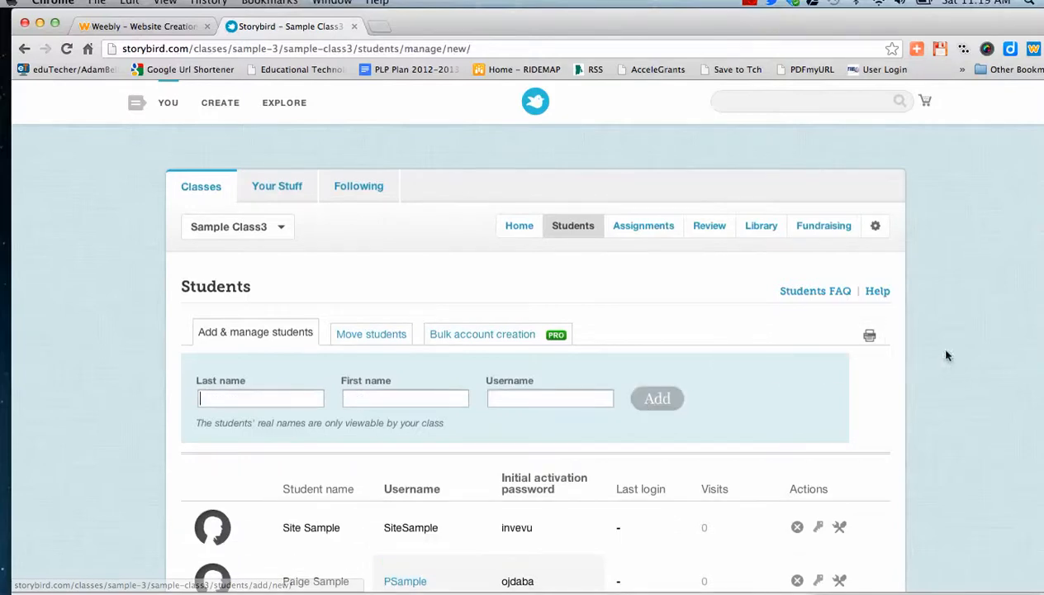
scroll(698, 426, down, 2)
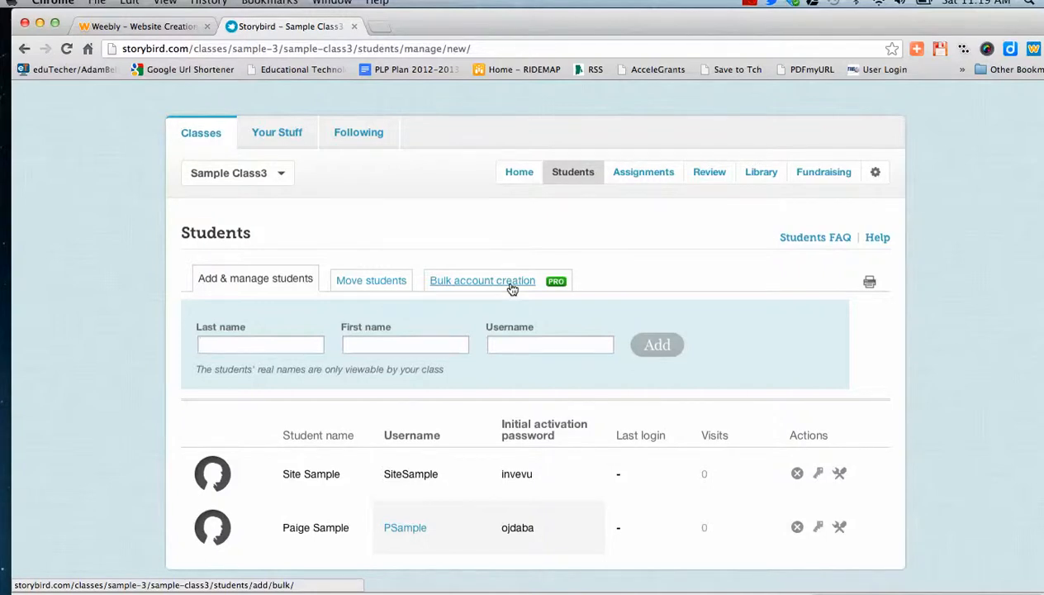
Edit the Summer Narrative assignment's details, choose July 26 as the due date, and save the assignment.
click(630, 176)
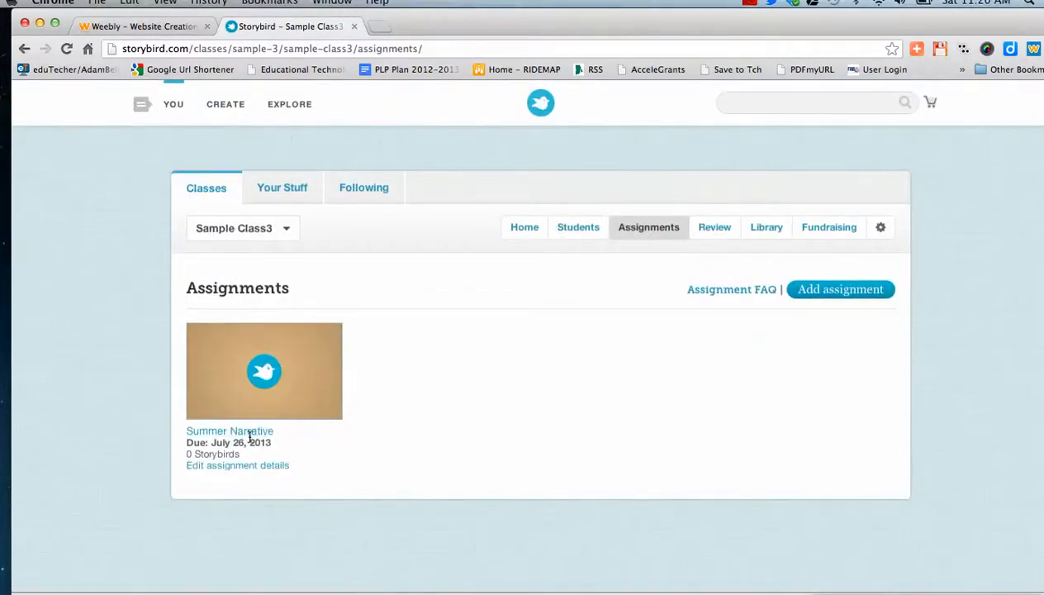
click(253, 467)
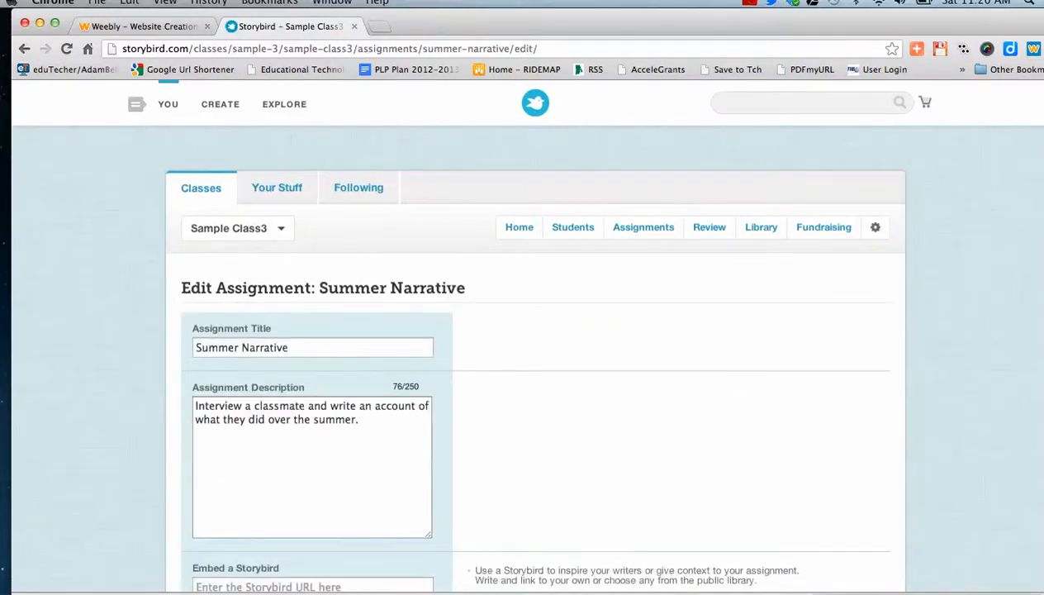
scroll(528, 330, down, 5)
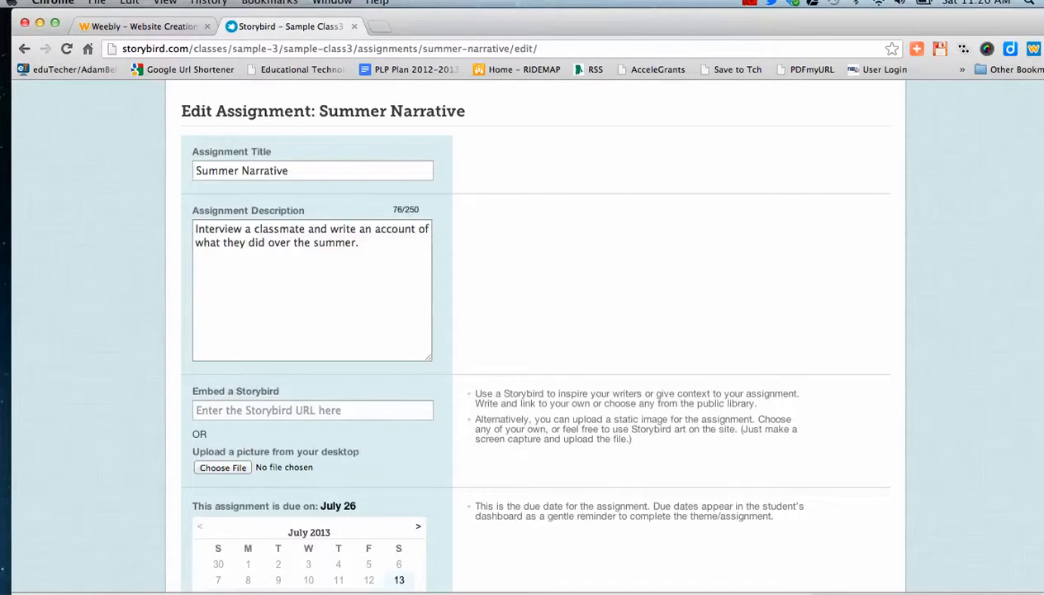
scroll(877, 380, down, 3)
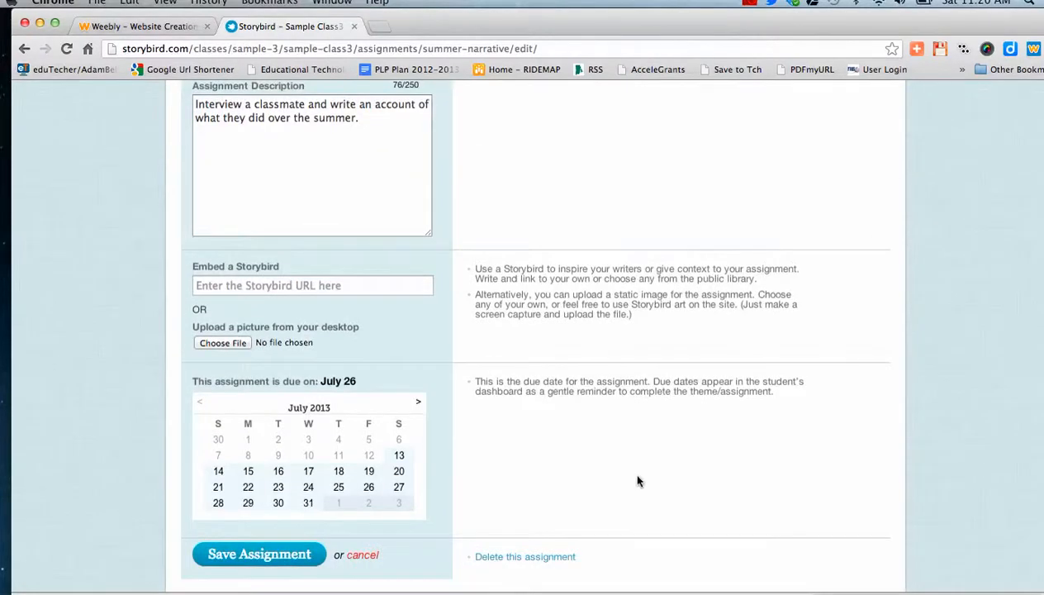
click(369, 488)
click(281, 557)
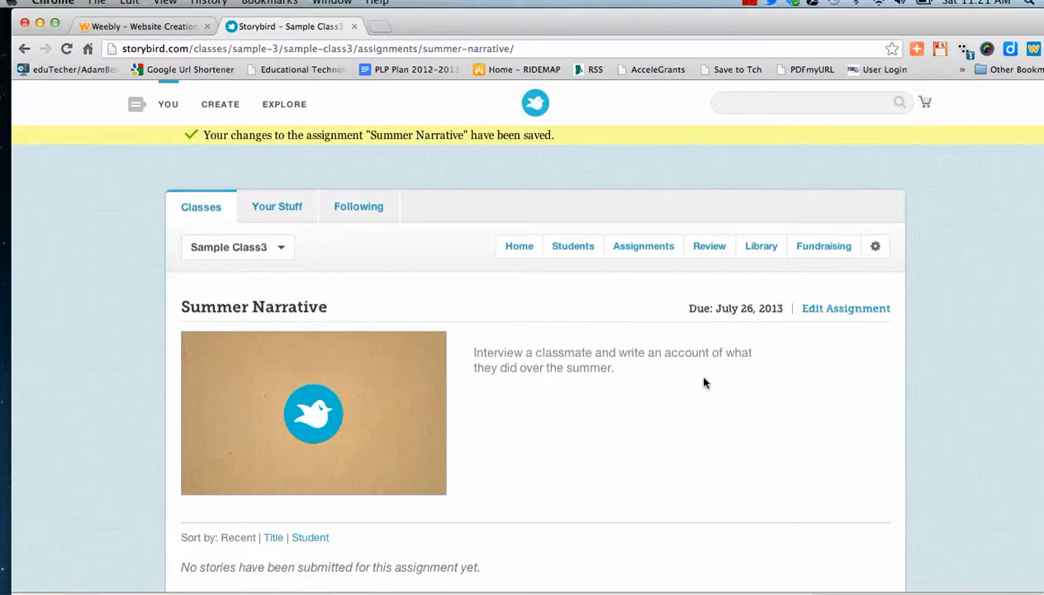
Examine the Pro Review tool's features and plan comparison, and return to the Summer Narrative assignment.
click(706, 255)
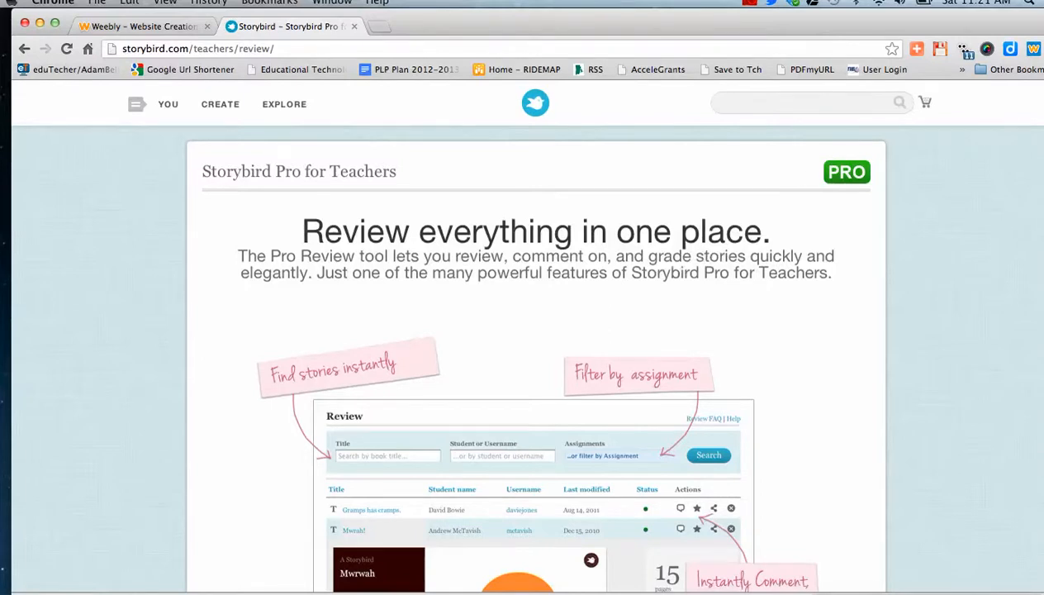
scroll(528, 330, down, 3)
scroll(529, 330, down, 6)
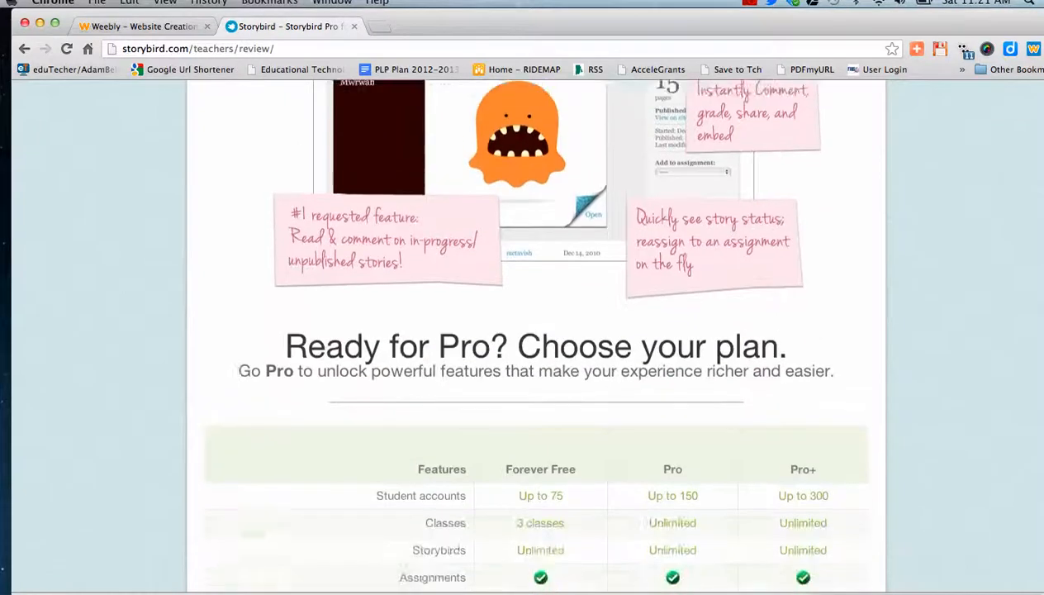
scroll(528, 330, up, 5)
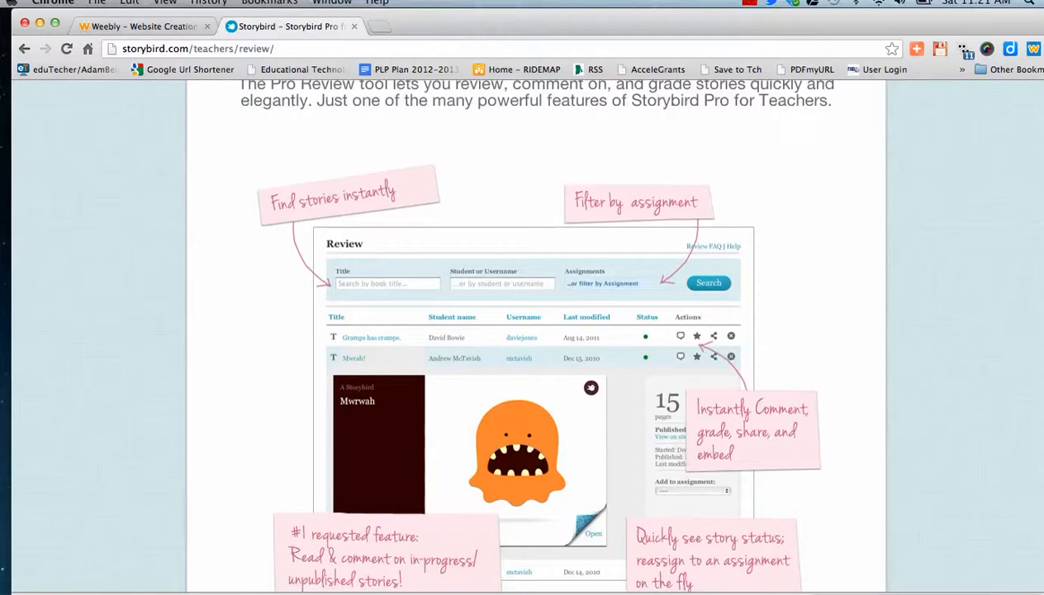
scroll(528, 330, up, 4)
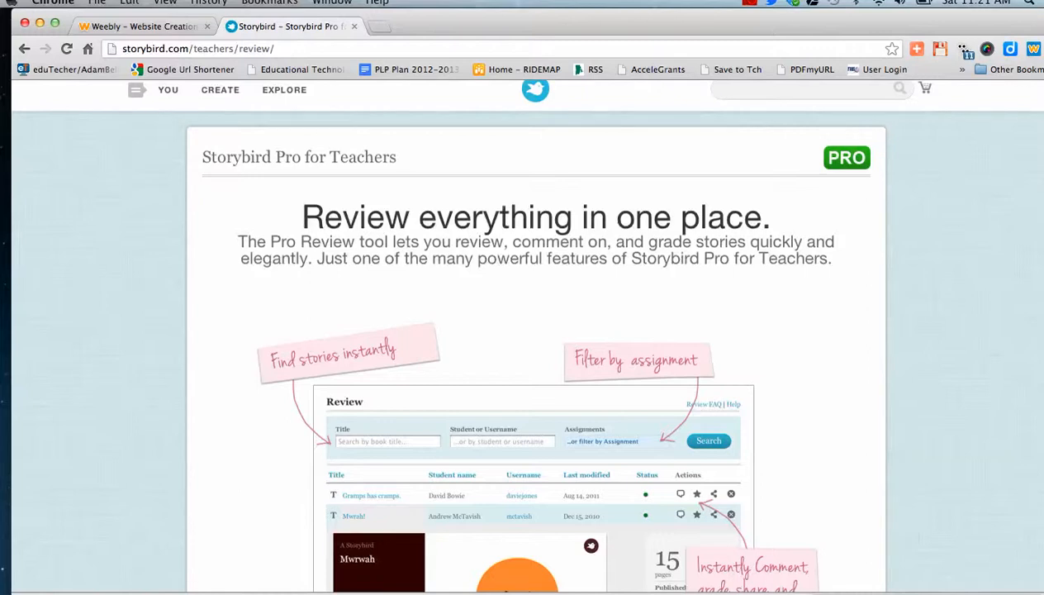
scroll(529, 331, up, 1)
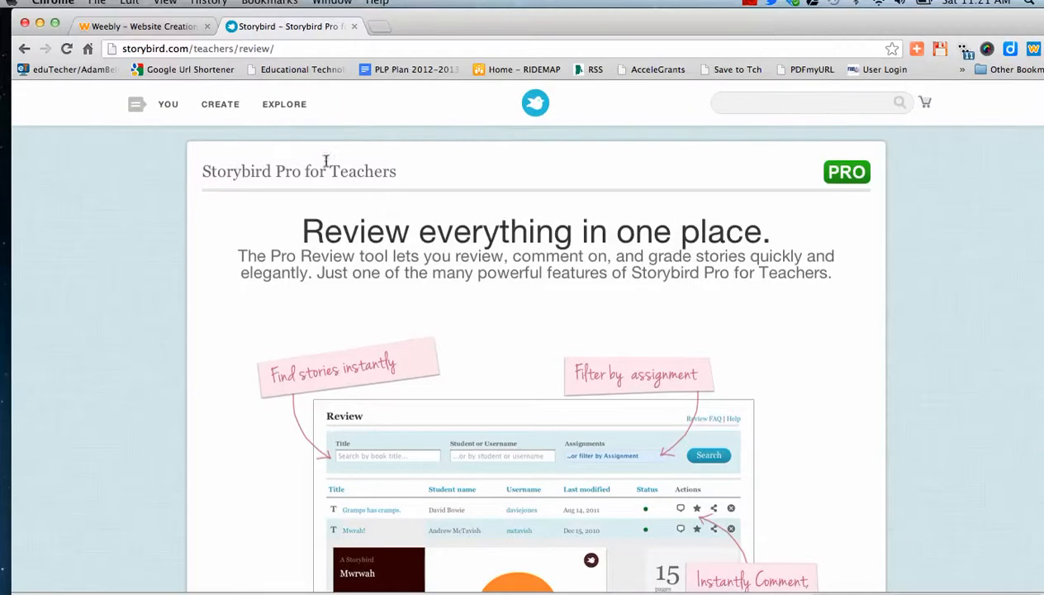
click(23, 48)
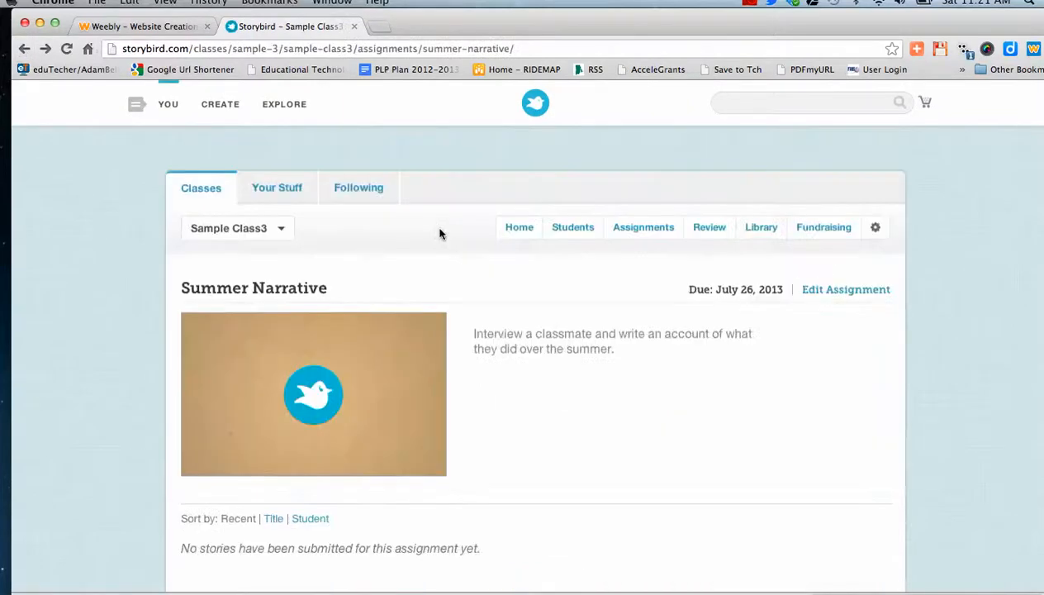
Check the Sample Class3 library and switch to the Enrichment class to look at its published stories.
click(744, 235)
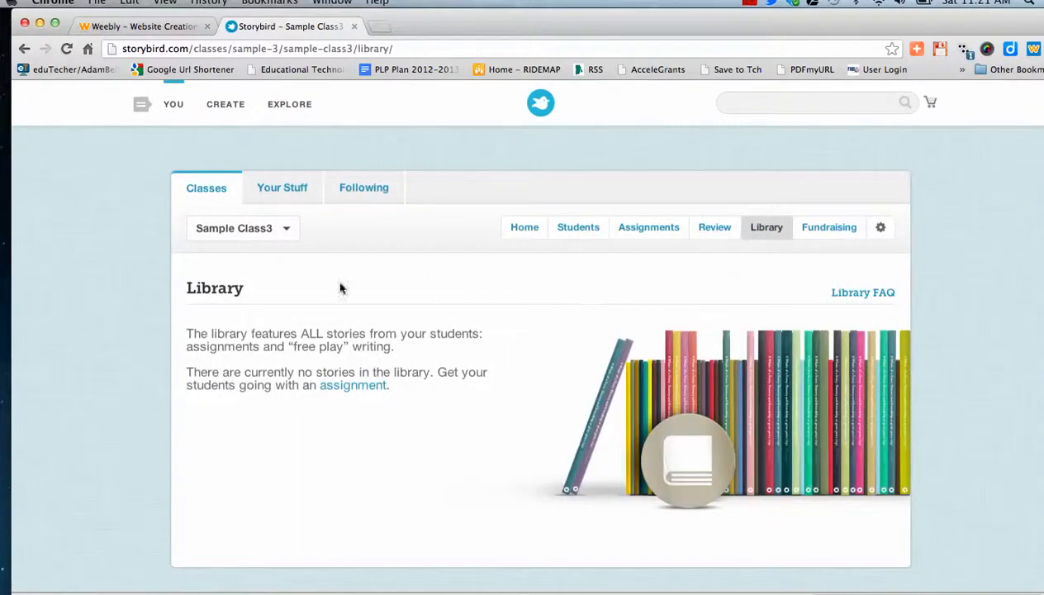
click(293, 234)
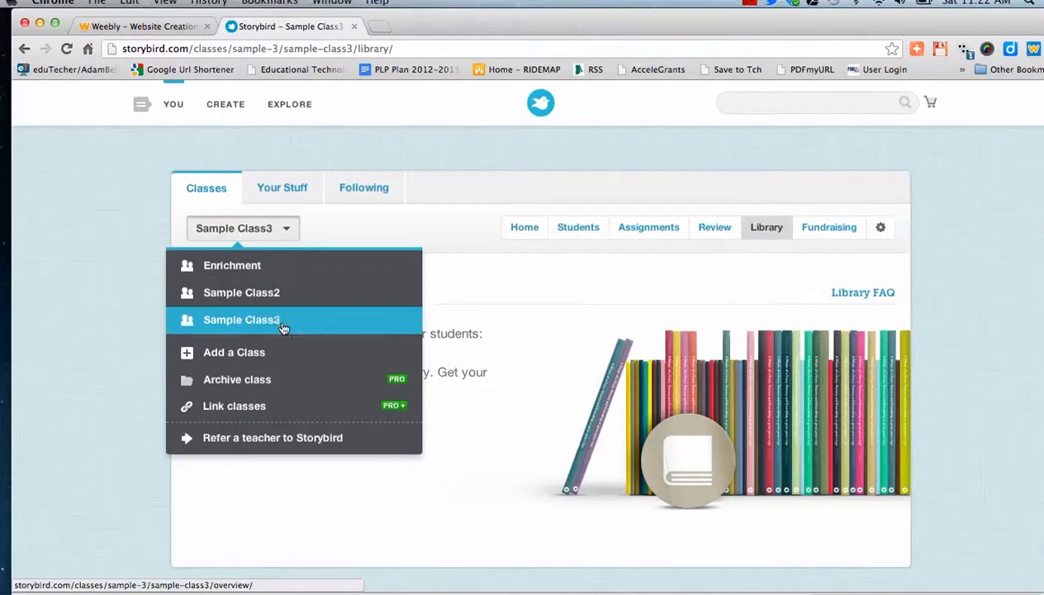
click(276, 265)
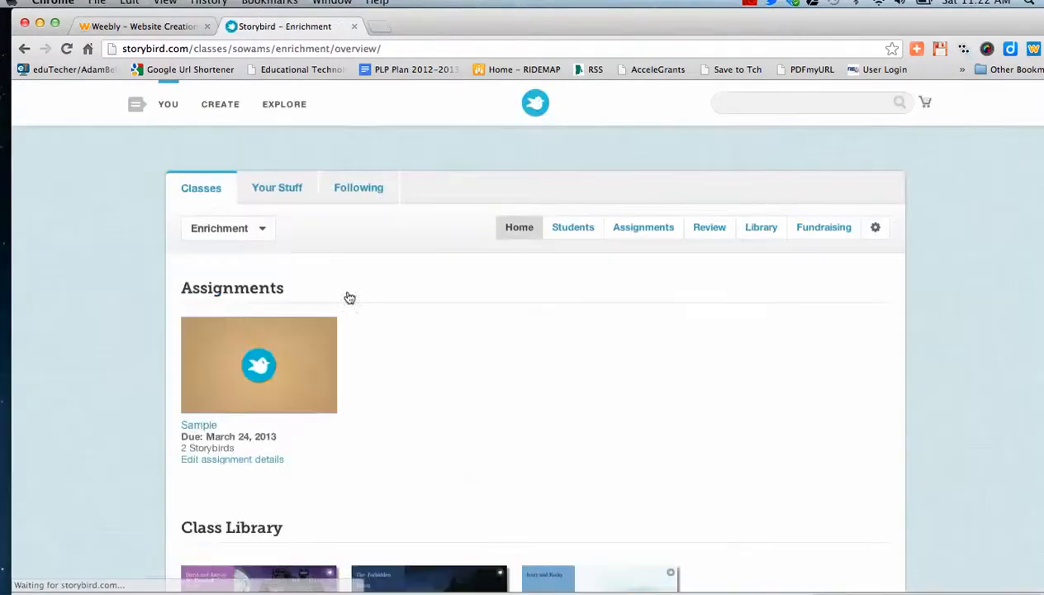
scroll(528, 330, down, 5)
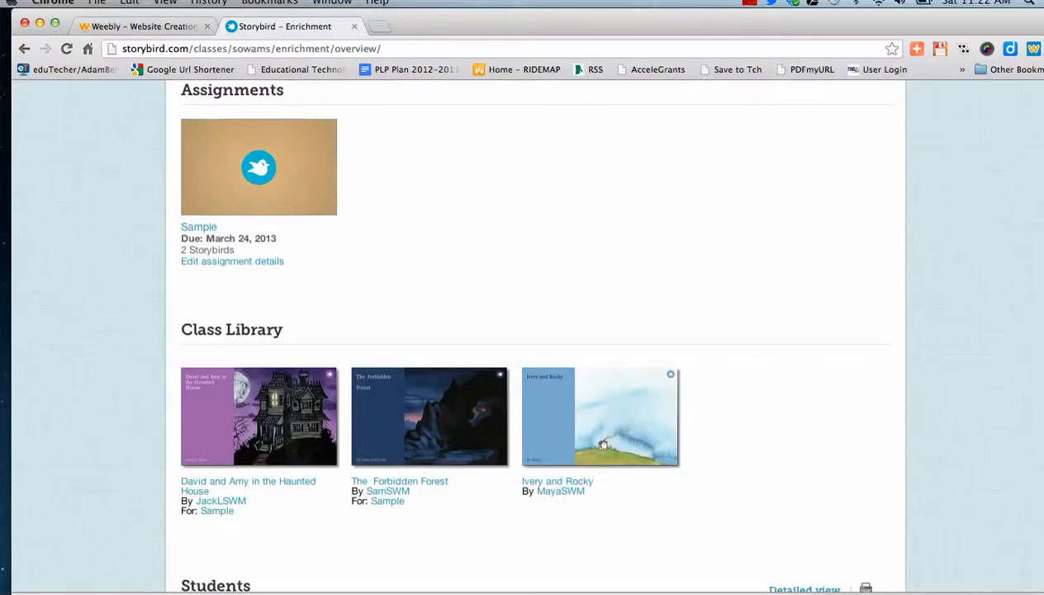
Open The Forbidden Forest from the Enrichment class library and read through to its second page.
click(460, 394)
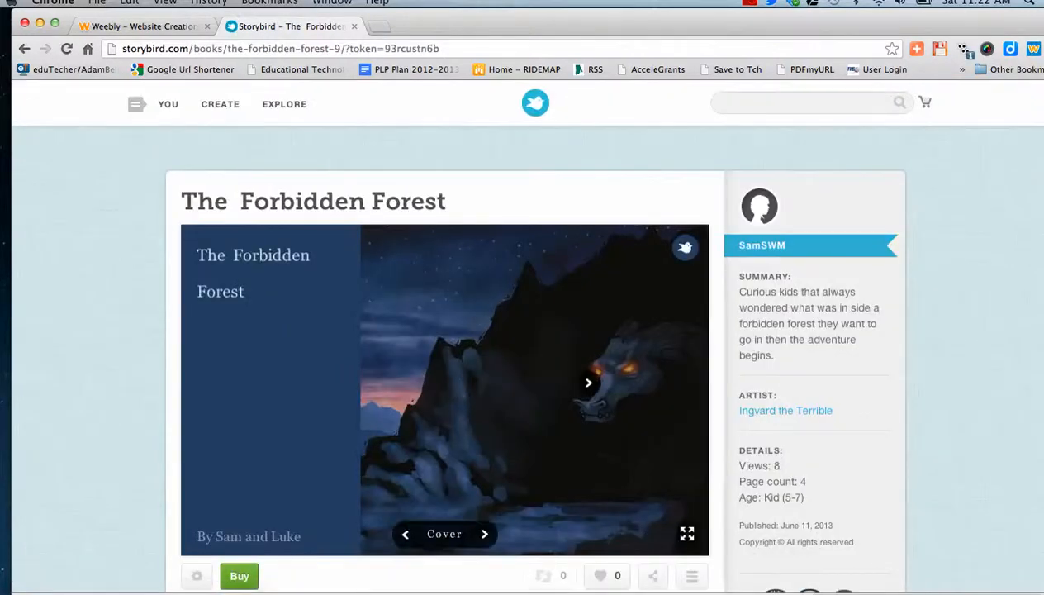
click(485, 537)
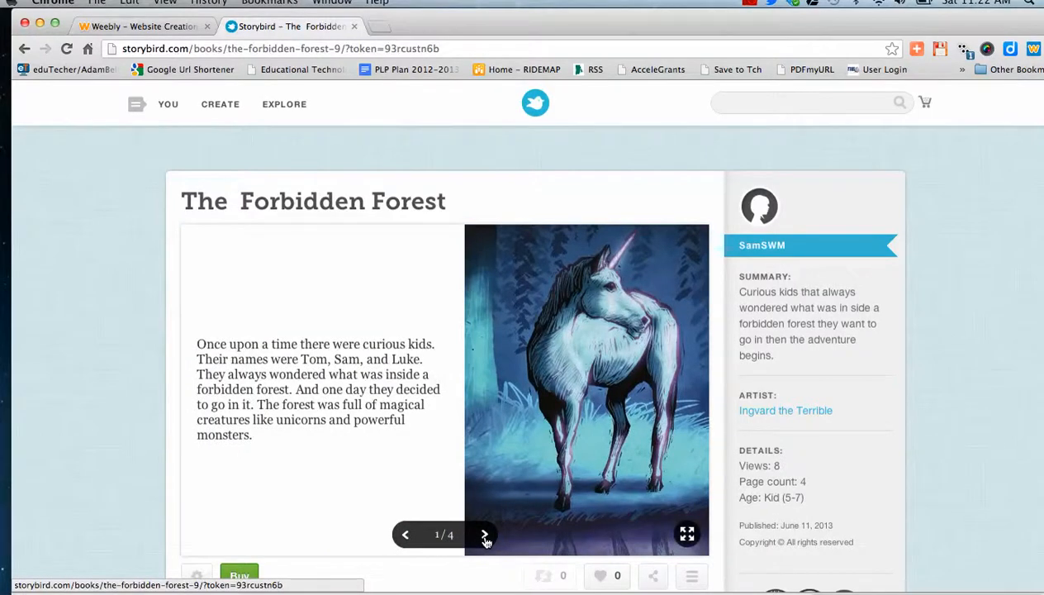
click(484, 536)
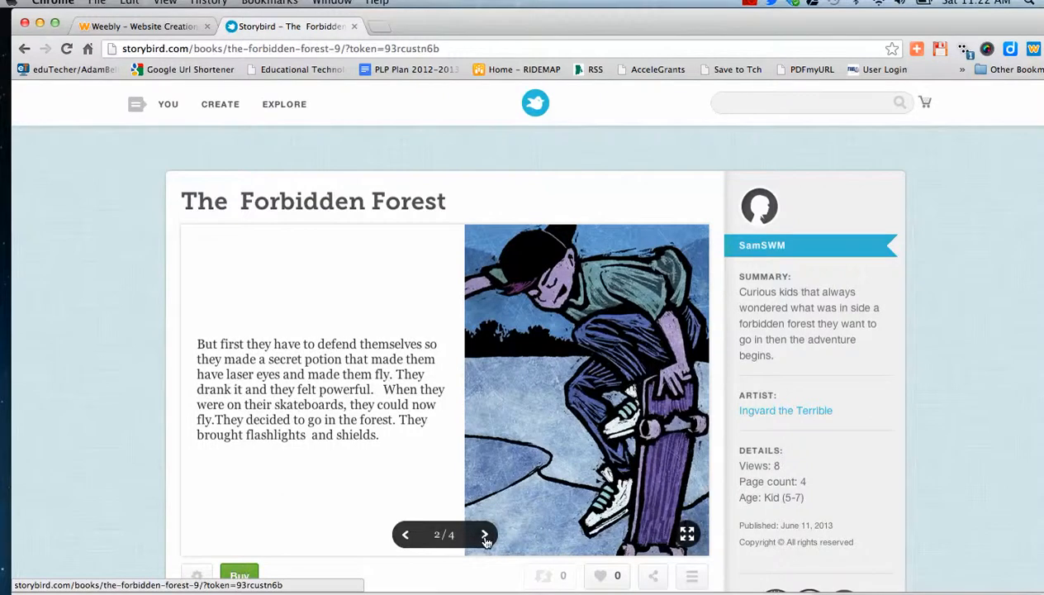
Read The Forbidden Forest from its third page through to the end screen.
click(485, 537)
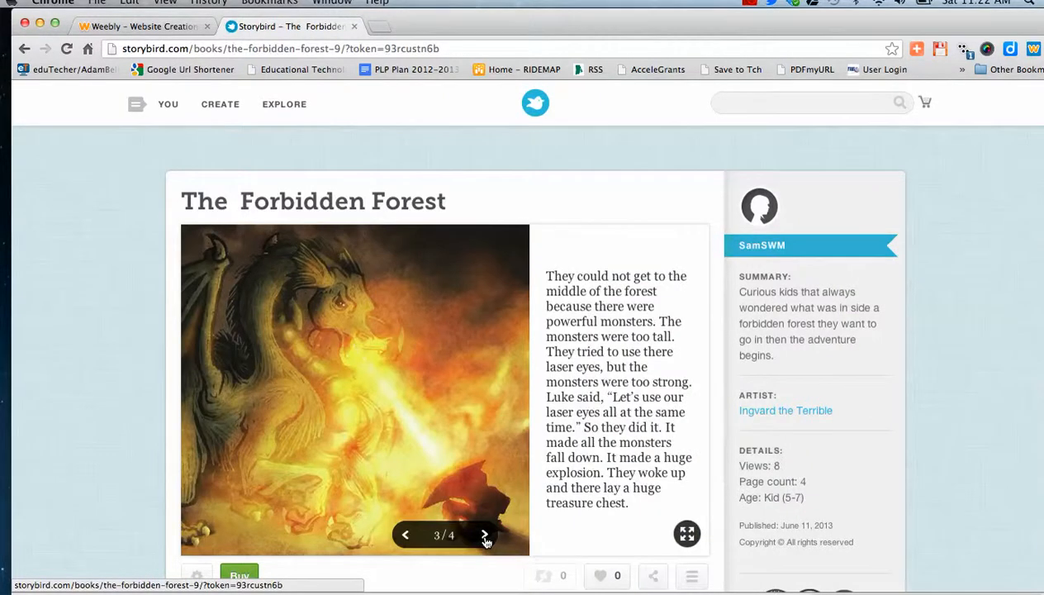
click(485, 537)
click(484, 537)
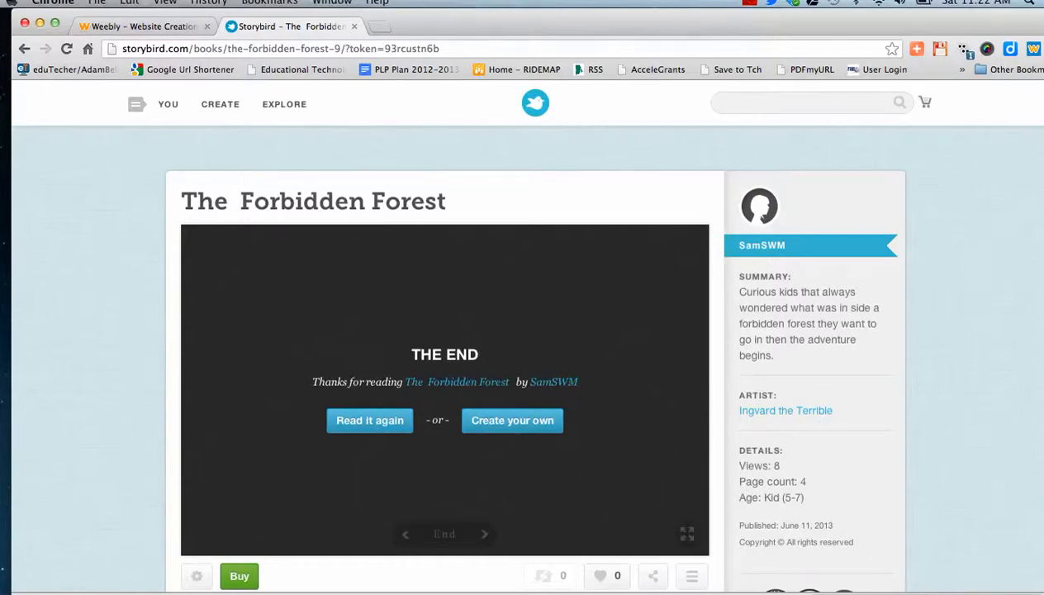
Examine the story's sharing options, try to send it by email without a recipient, and close the sharing form.
scroll(521, 333, down, 3)
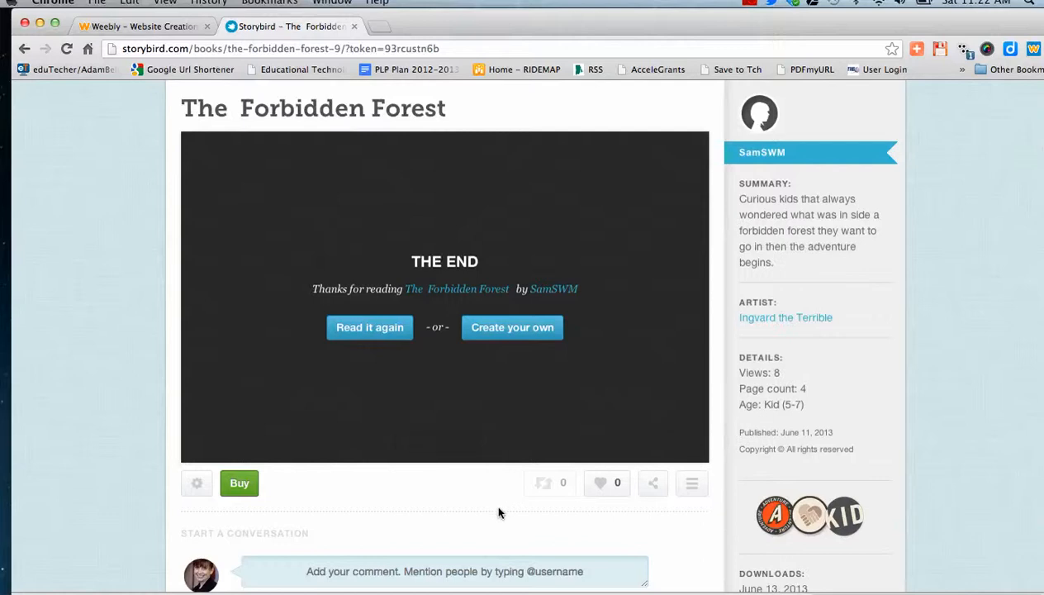
click(657, 486)
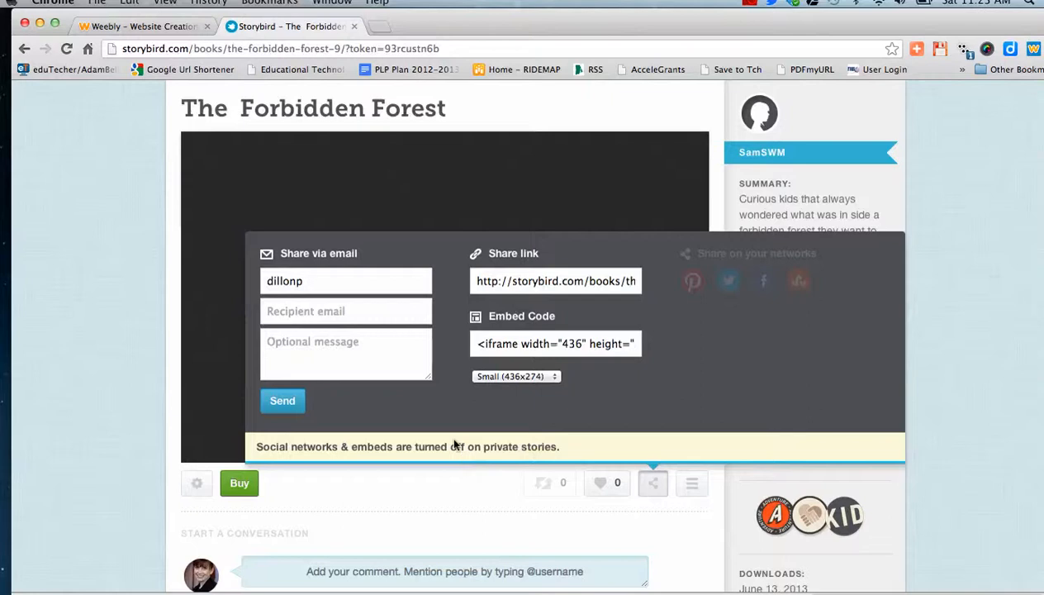
click(279, 406)
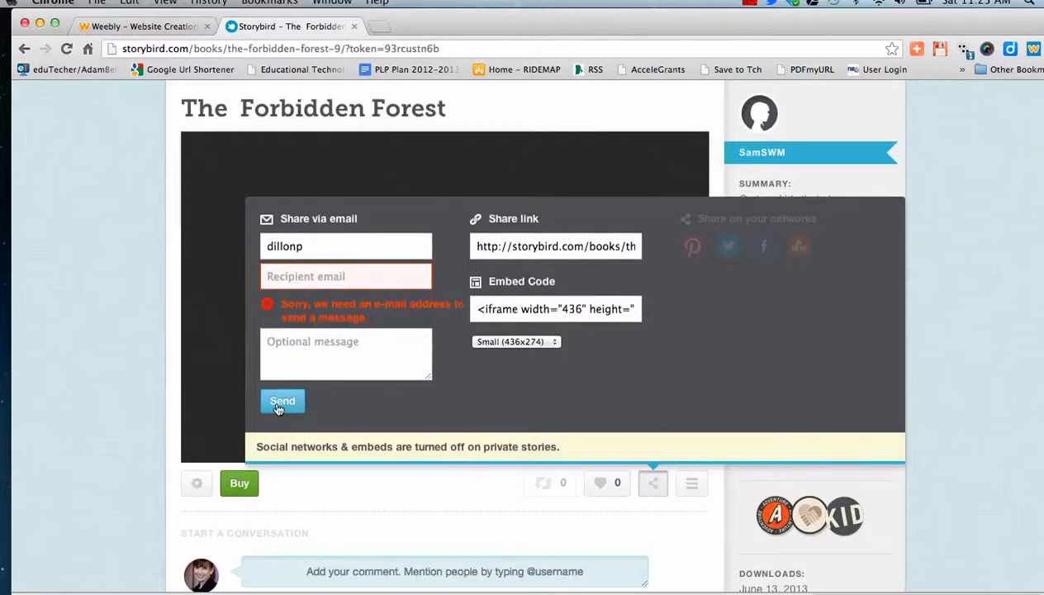
click(365, 506)
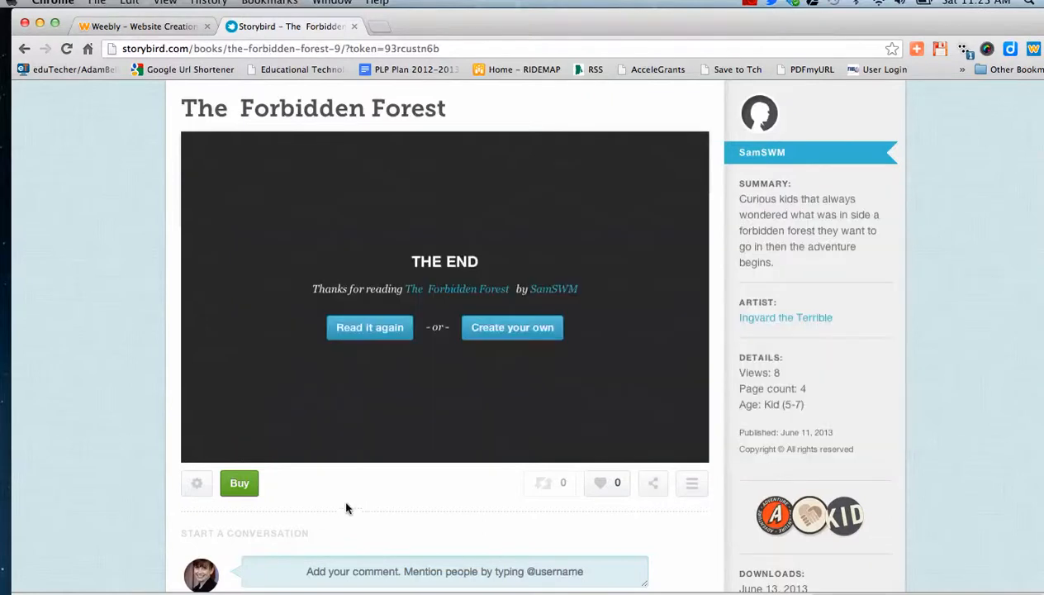
Examine the book types for purchasing The Forbidden Forest, and return to the story's page.
click(242, 484)
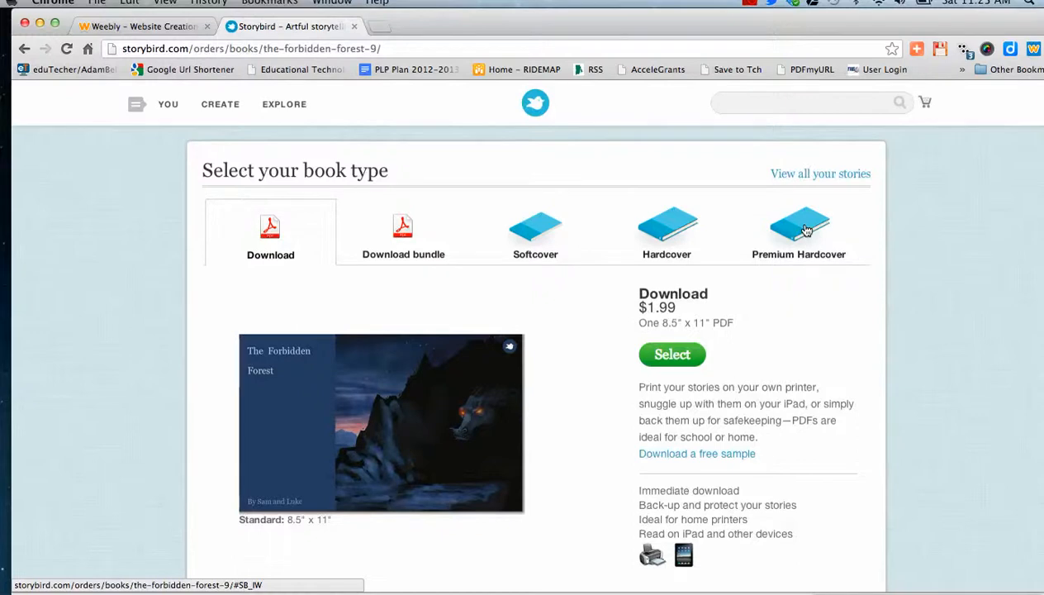
scroll(528, 347, down, 3)
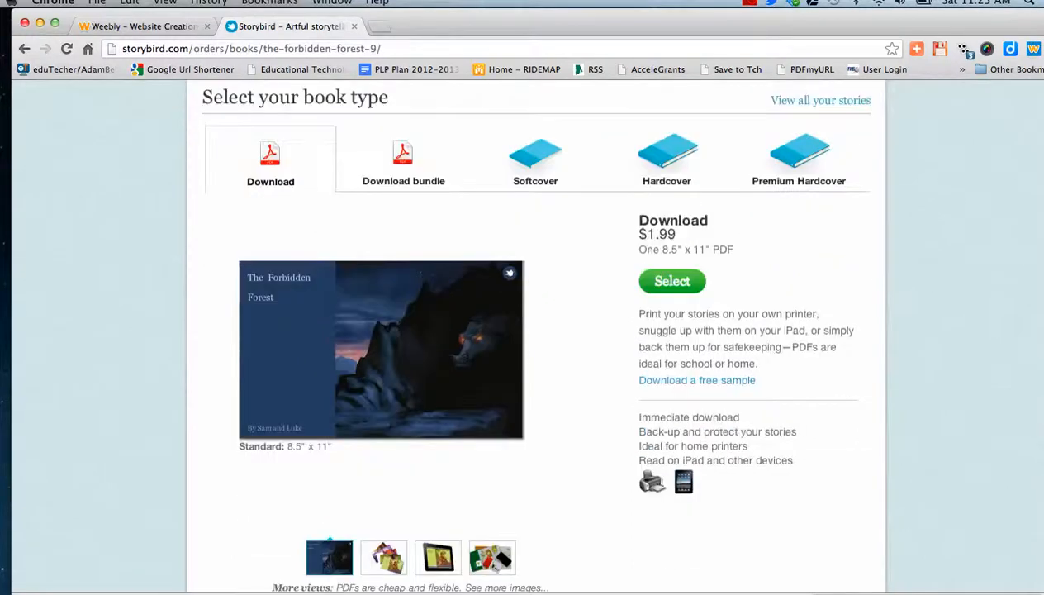
scroll(529, 346, up, 2)
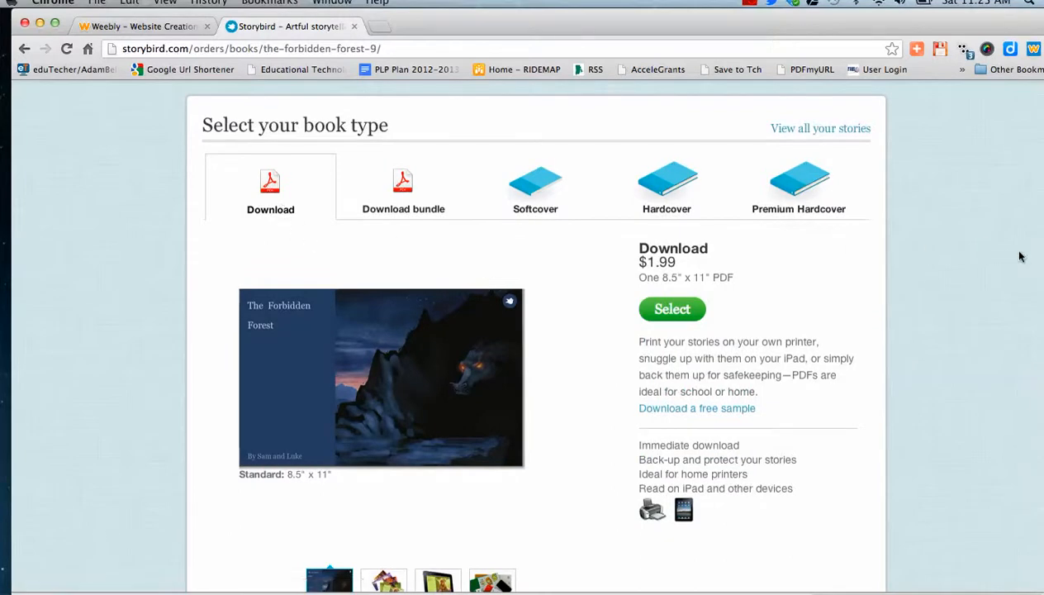
scroll(1033, 157, up, 2)
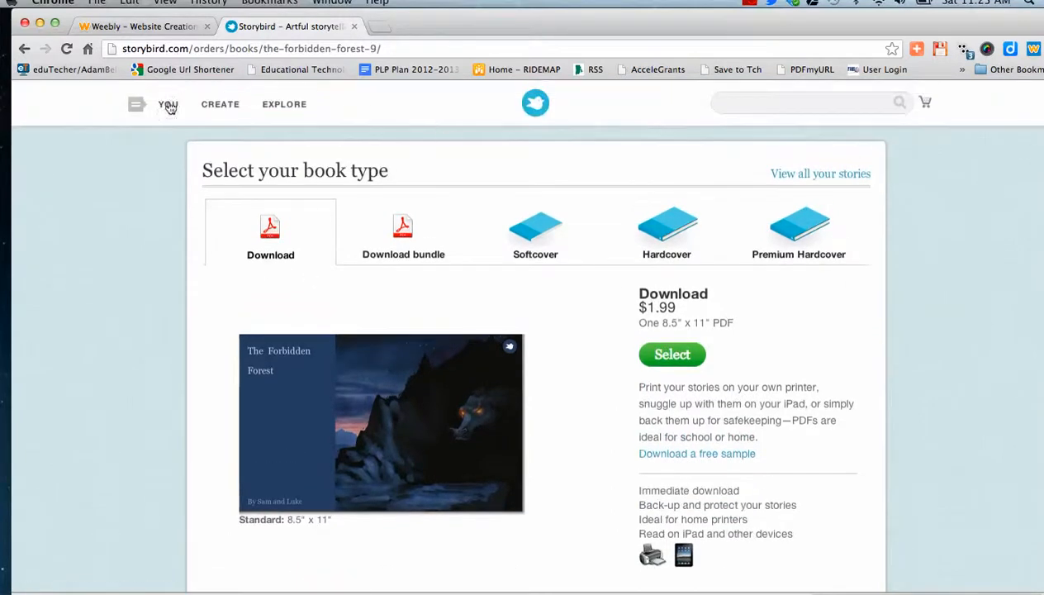
click(27, 49)
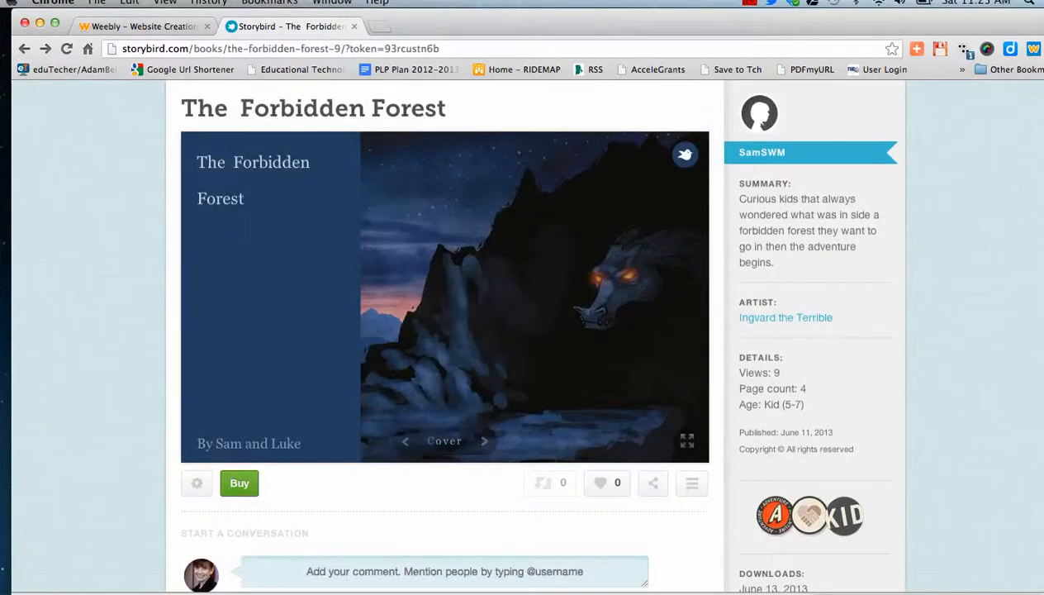
scroll(878, 402, down, 1)
scroll(879, 403, up, 3)
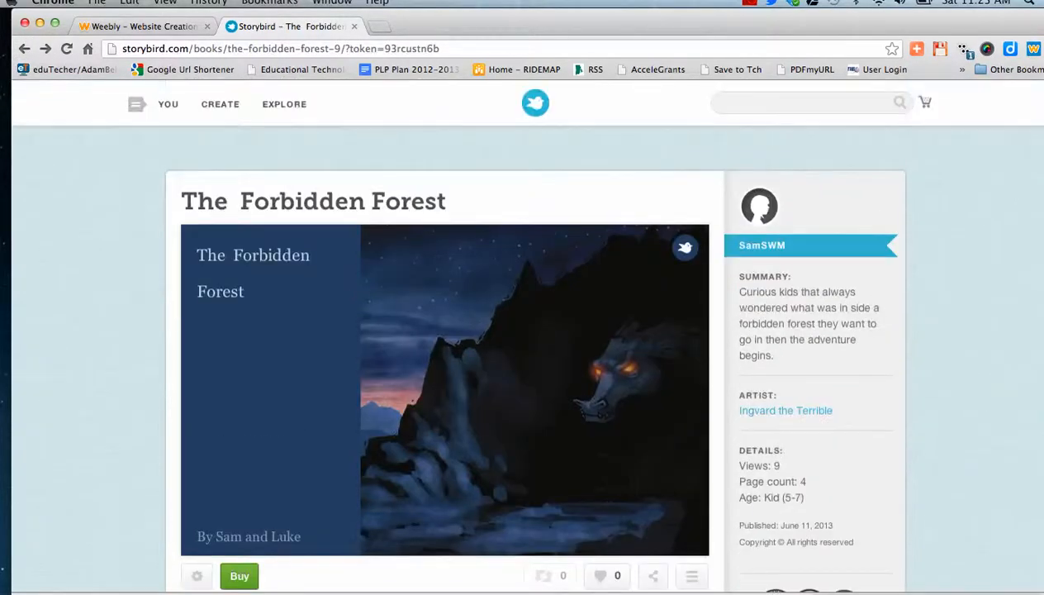
Open the account settings and show the list of downloads.
click(136, 107)
click(169, 106)
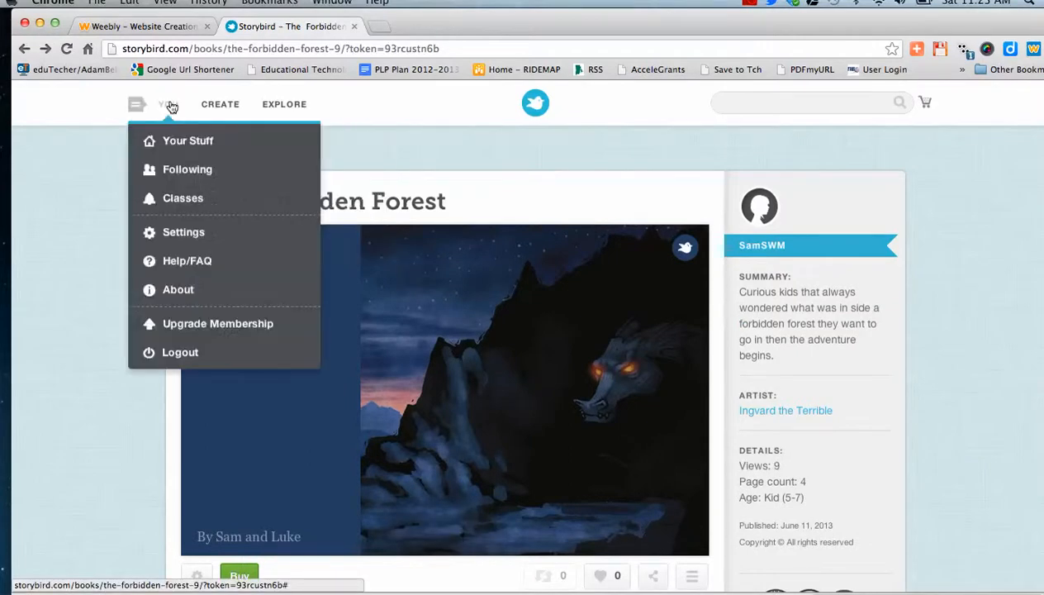
click(183, 231)
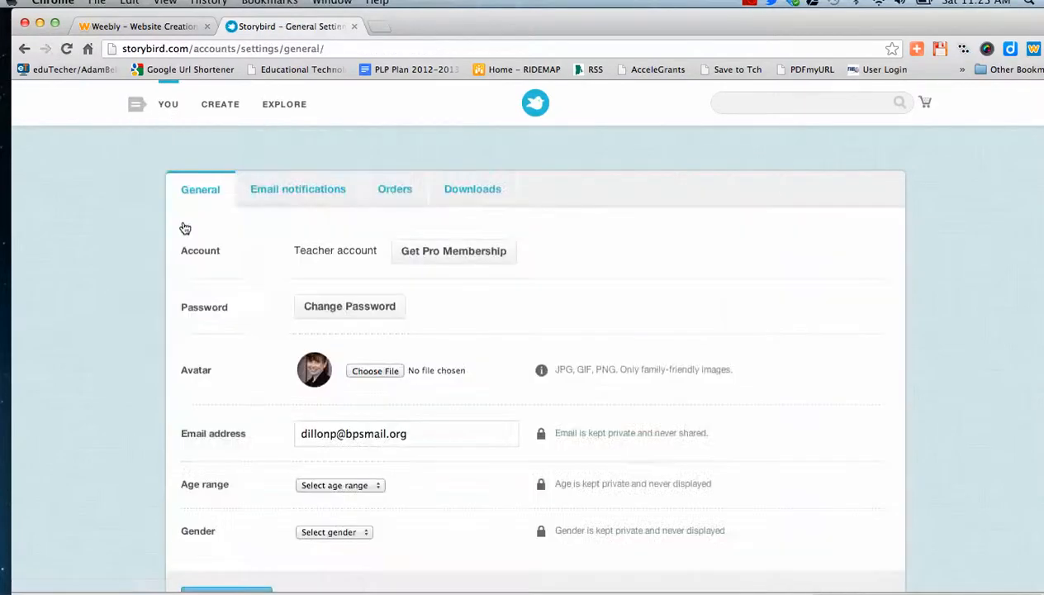
click(463, 191)
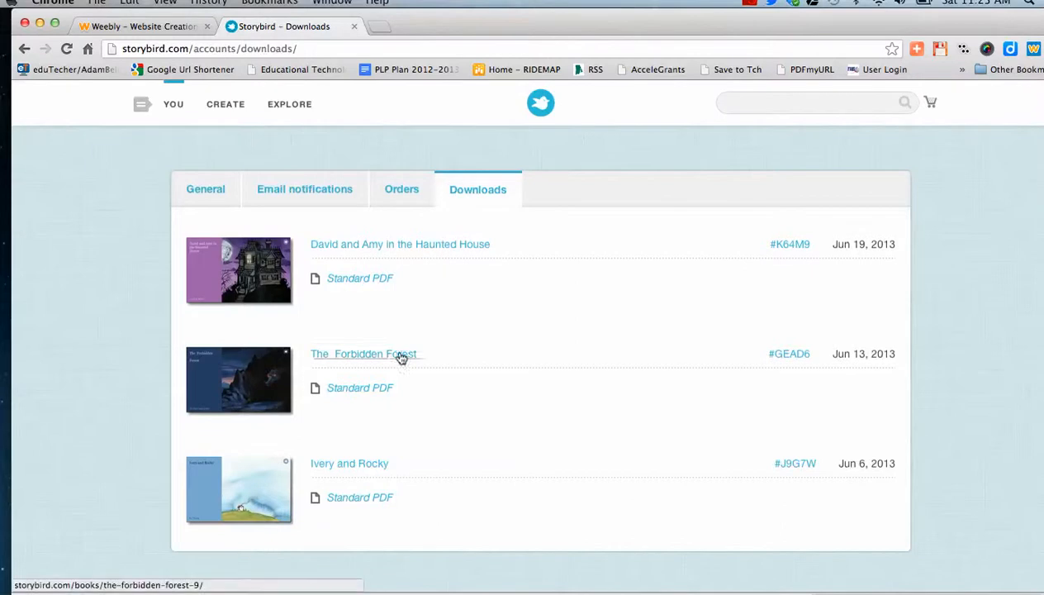
Open the Standard PDF of The Forbidden Forest, look through all its pages, and return to the downloads list.
click(352, 391)
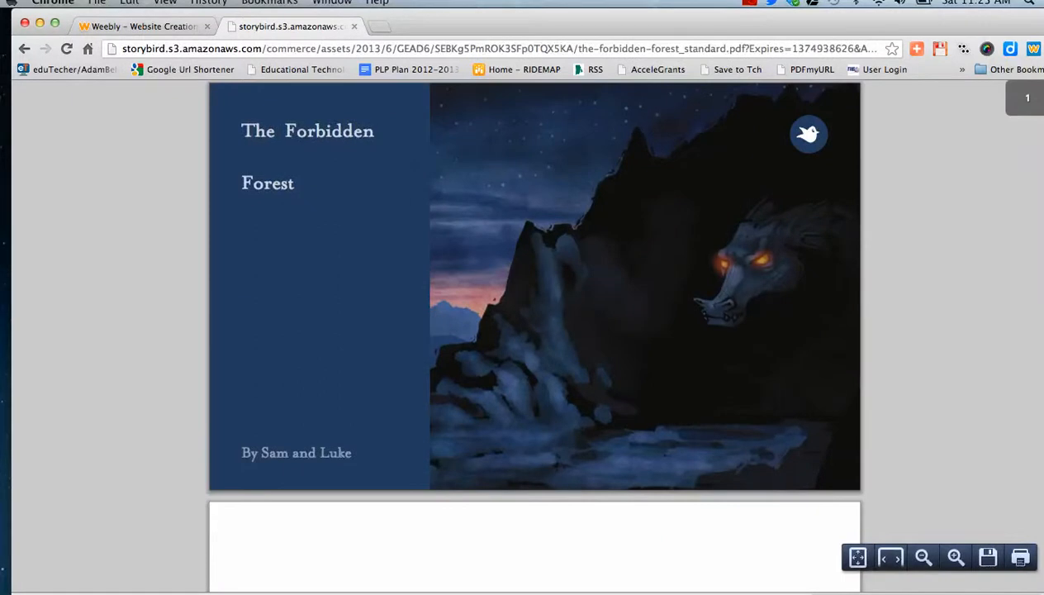
scroll(534, 331, down, 10)
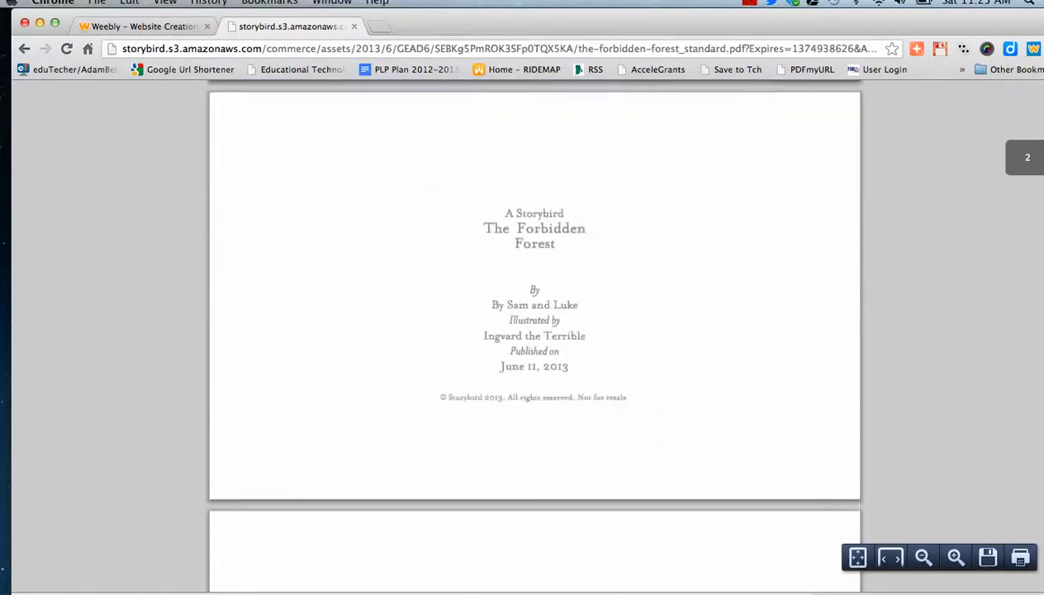
scroll(534, 331, down, 15)
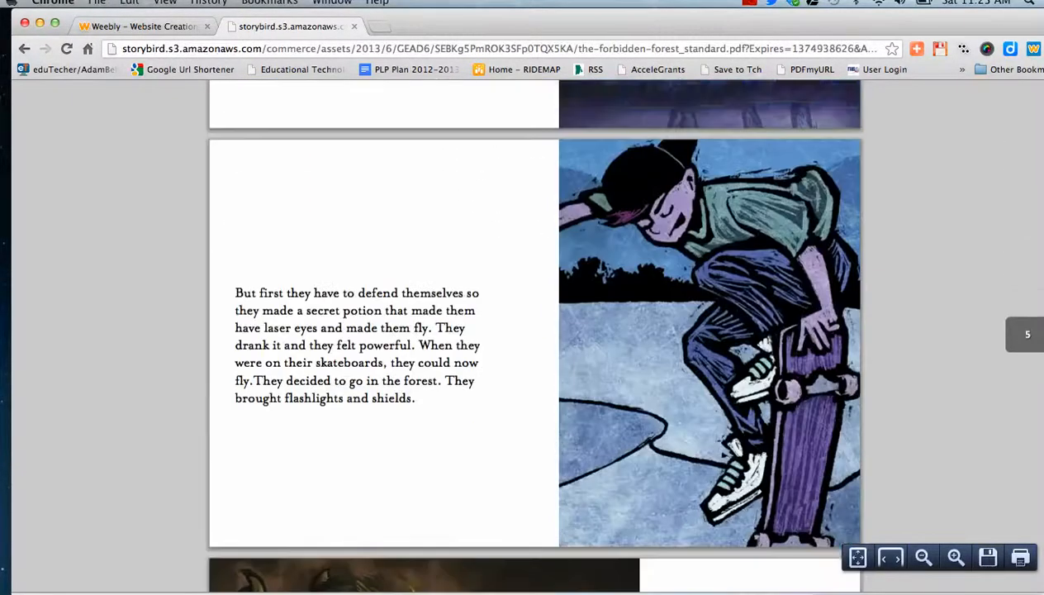
scroll(534, 330, down, 15)
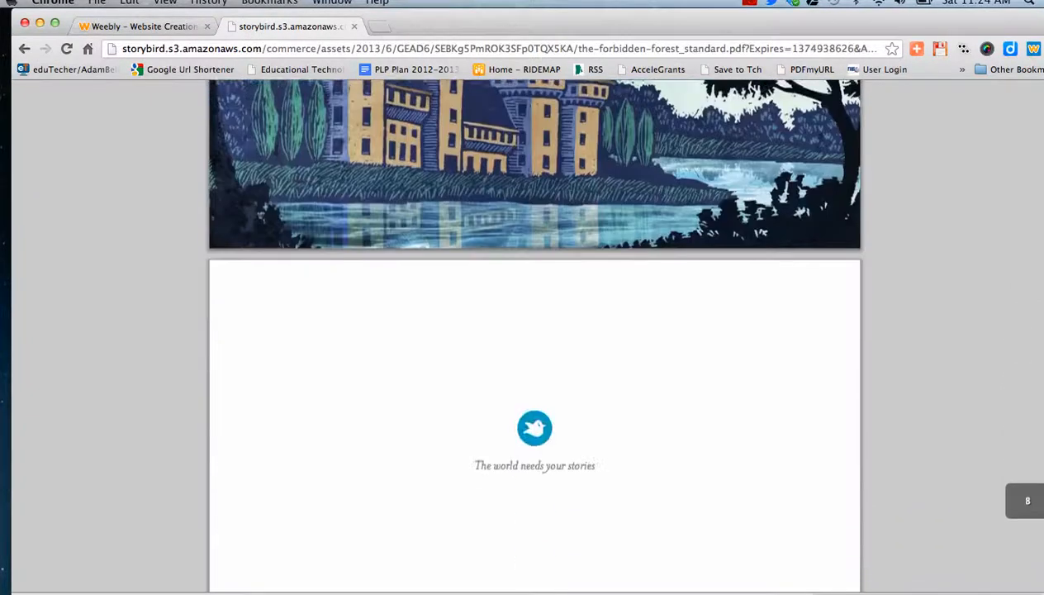
scroll(534, 331, up, 20)
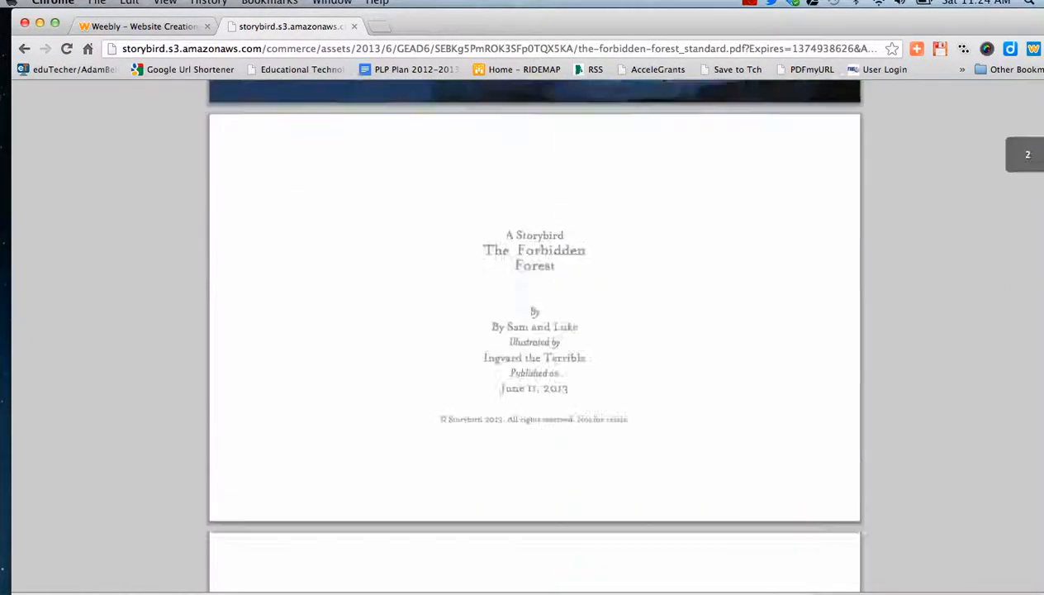
scroll(535, 330, up, 2)
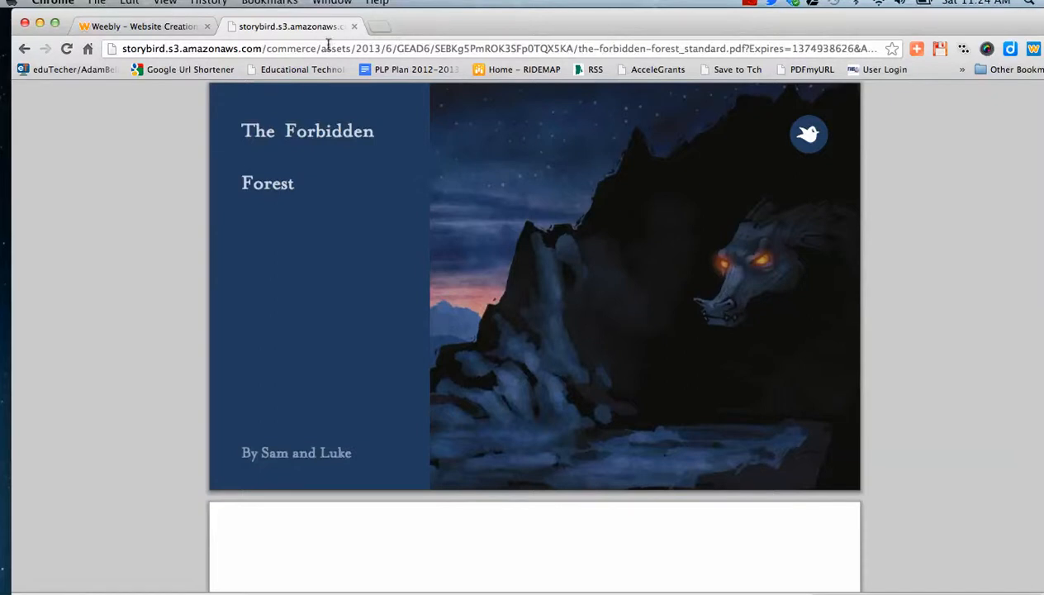
click(26, 51)
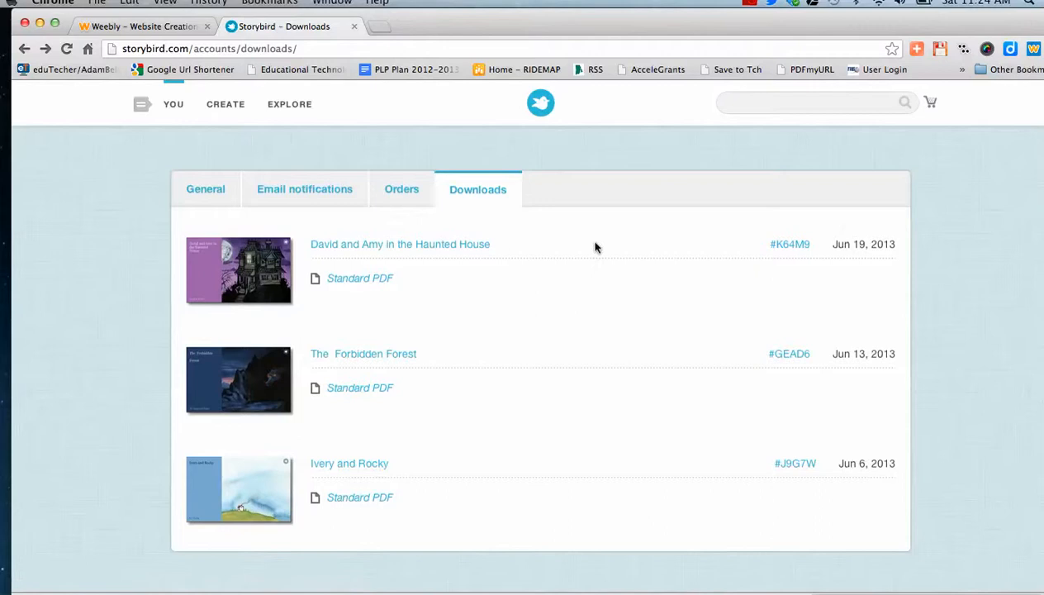
Start creating a new story using the artwork "How sweet it is" by thedreamygiraffe.
click(225, 106)
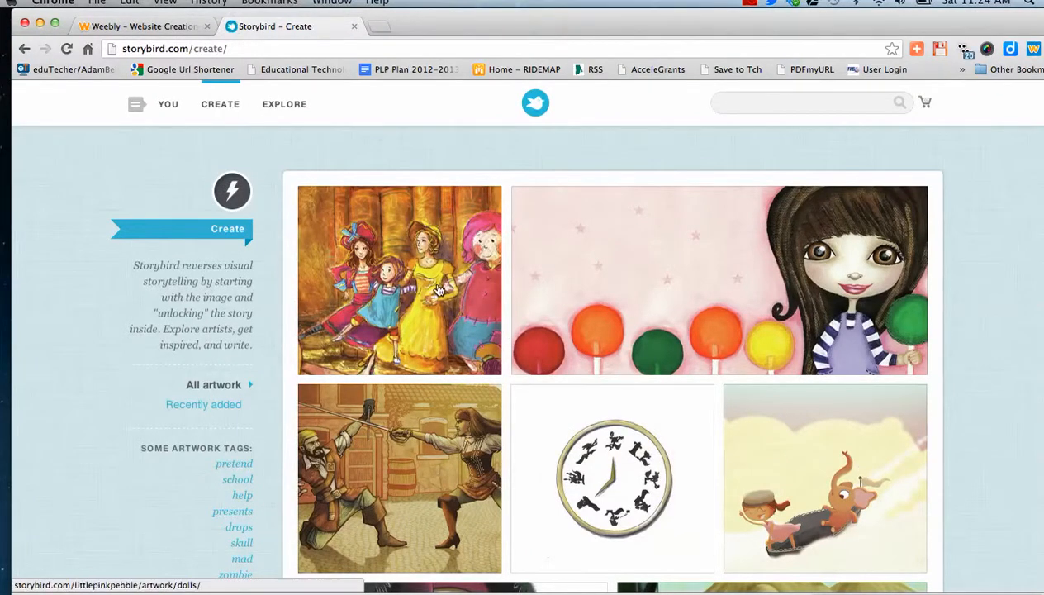
click(653, 291)
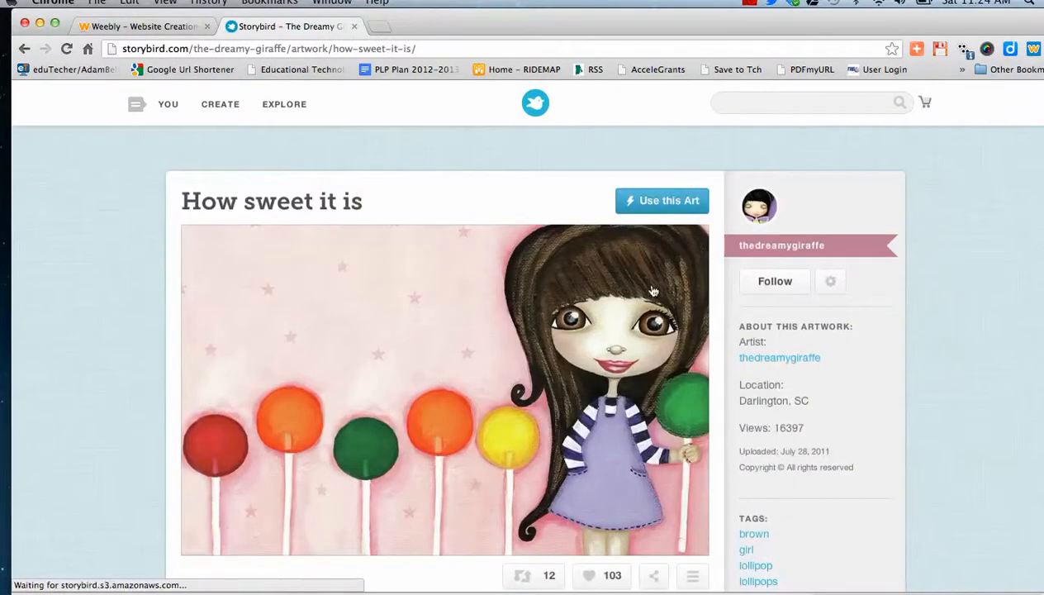
click(683, 208)
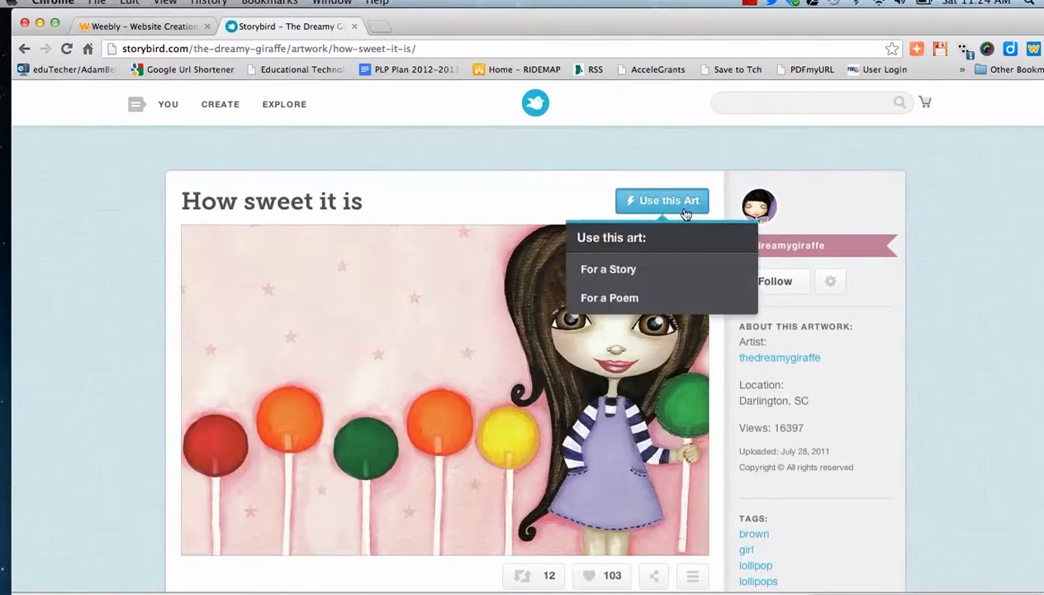
click(611, 270)
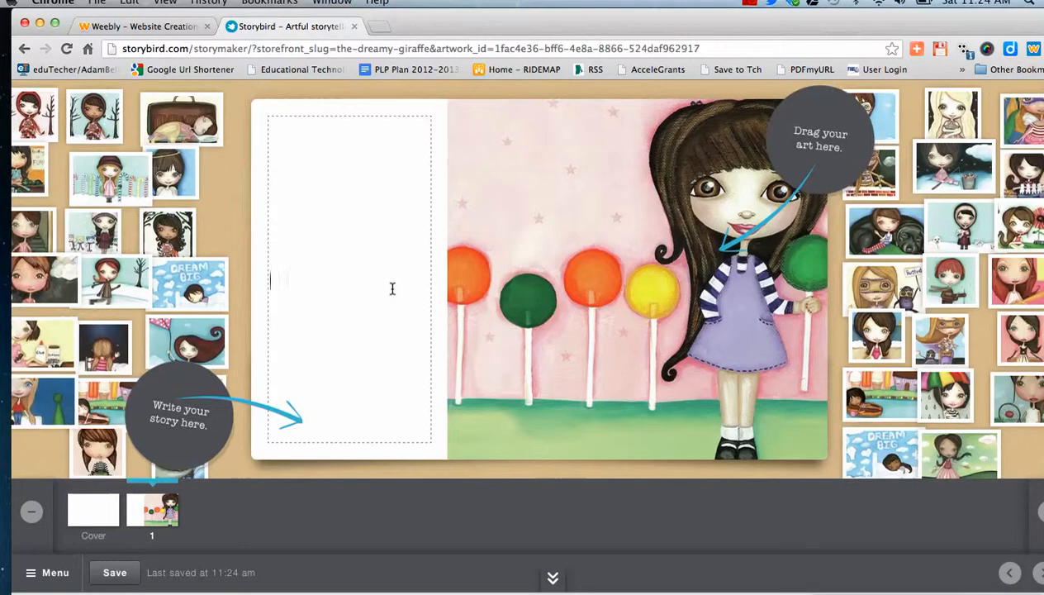
Write "The little girl saw the large pops and was amazed!" as the text of page 1.
text(The little girl)
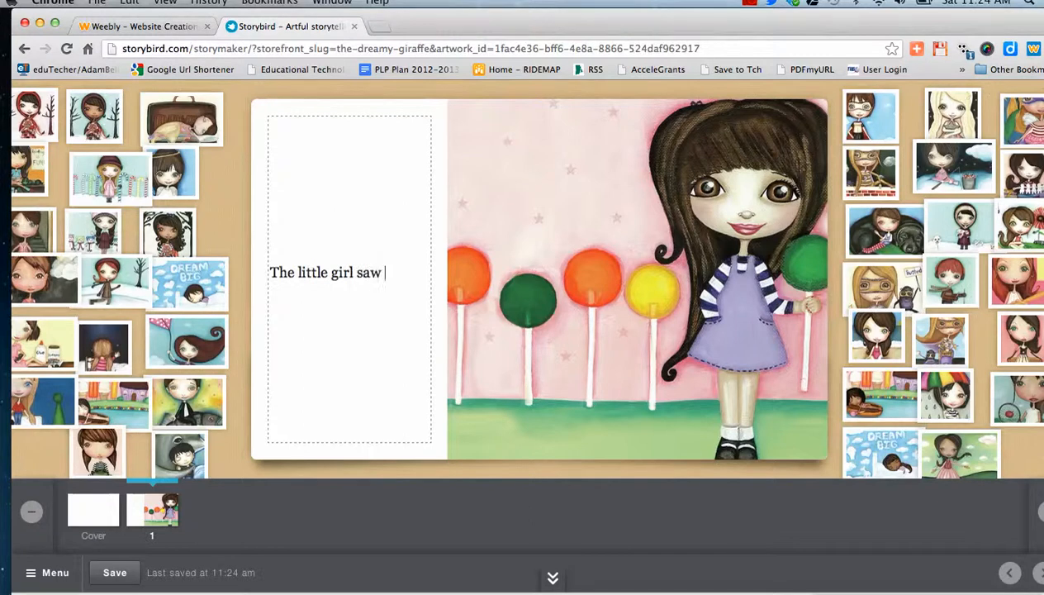
text(saw the large)
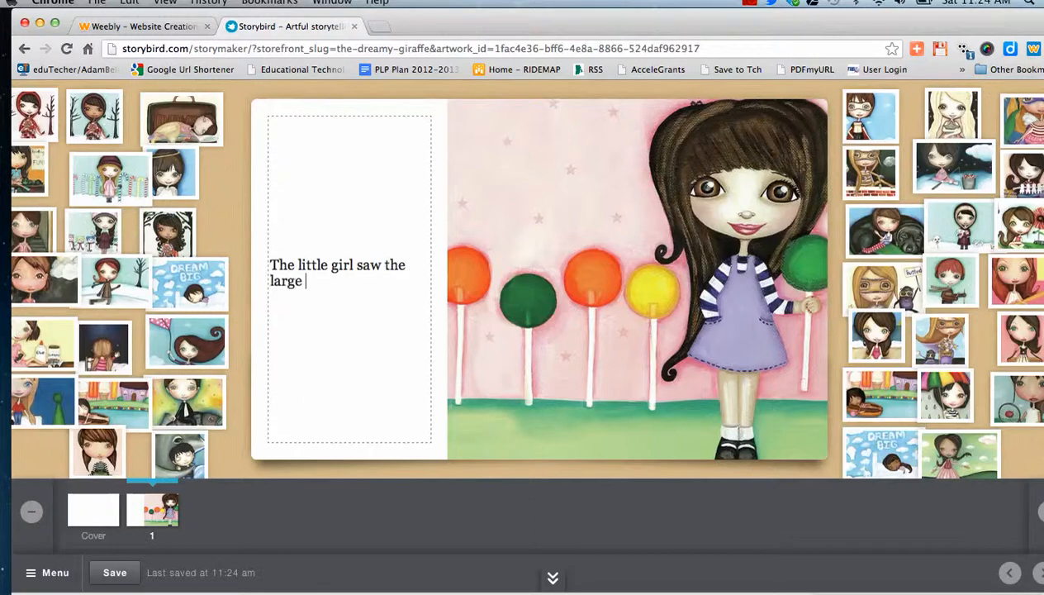
text( pops and was amazed!)
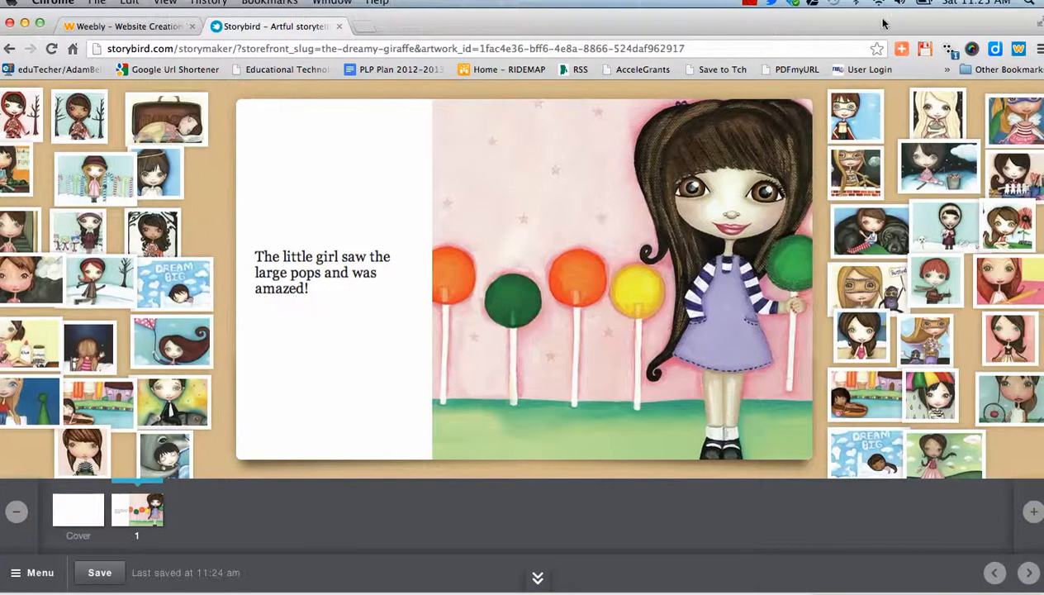
Add page 2 with the dark-haired girl in black gloves artwork and the text "She was immediately transported to a land of princesses.".
click(1032, 512)
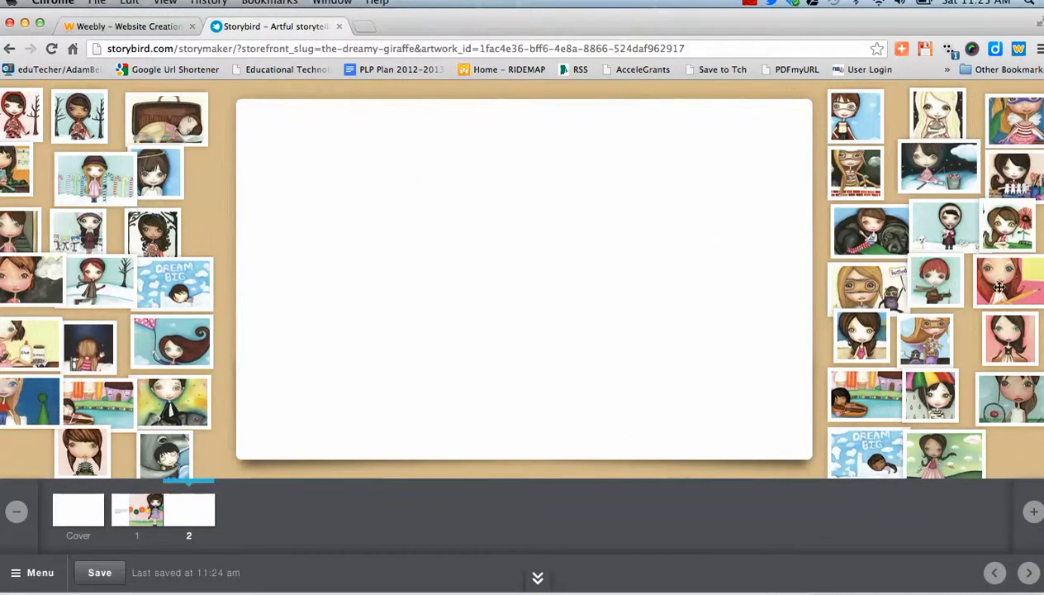
drag(1002, 339, 626, 248)
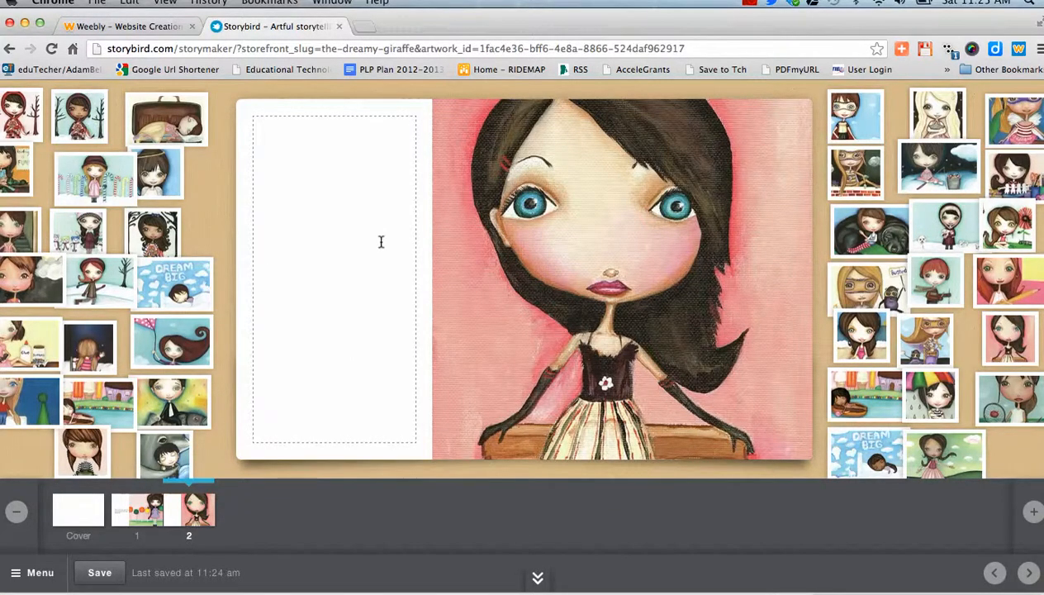
text(She was immedia)
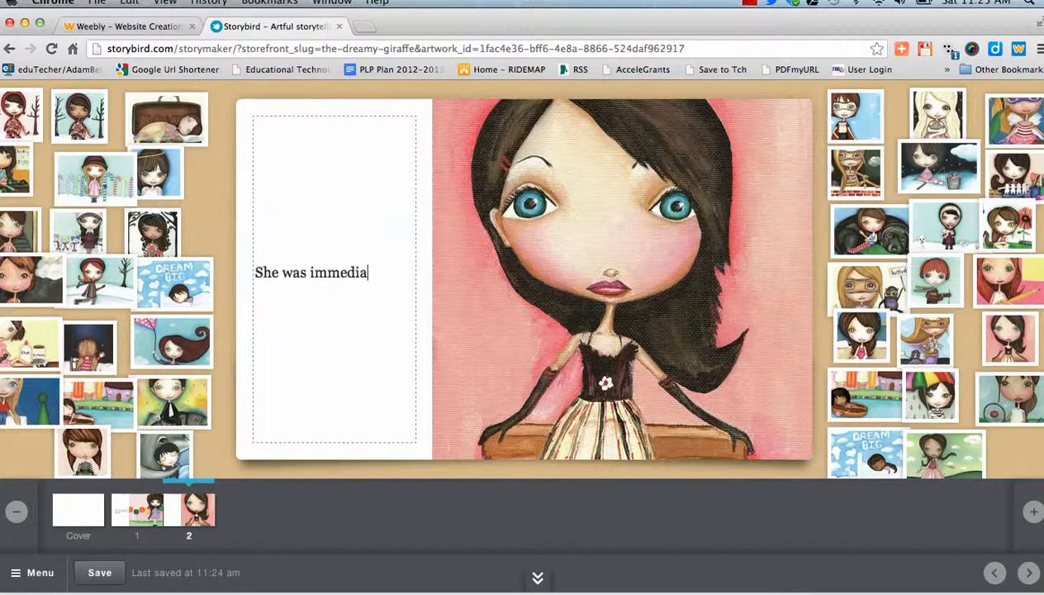
text(tely transported to a)
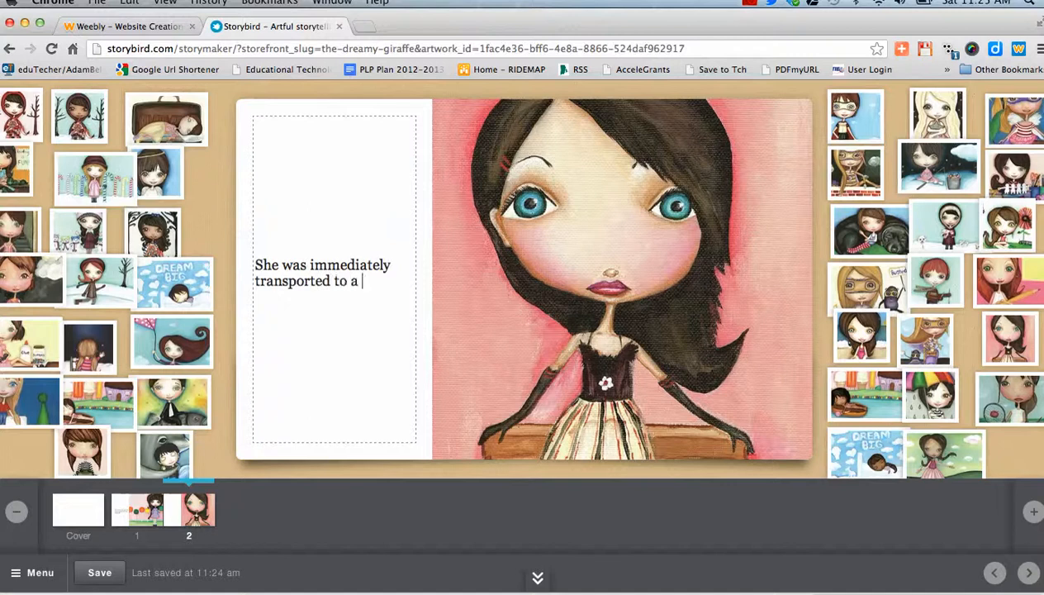
text( land of princesses.)
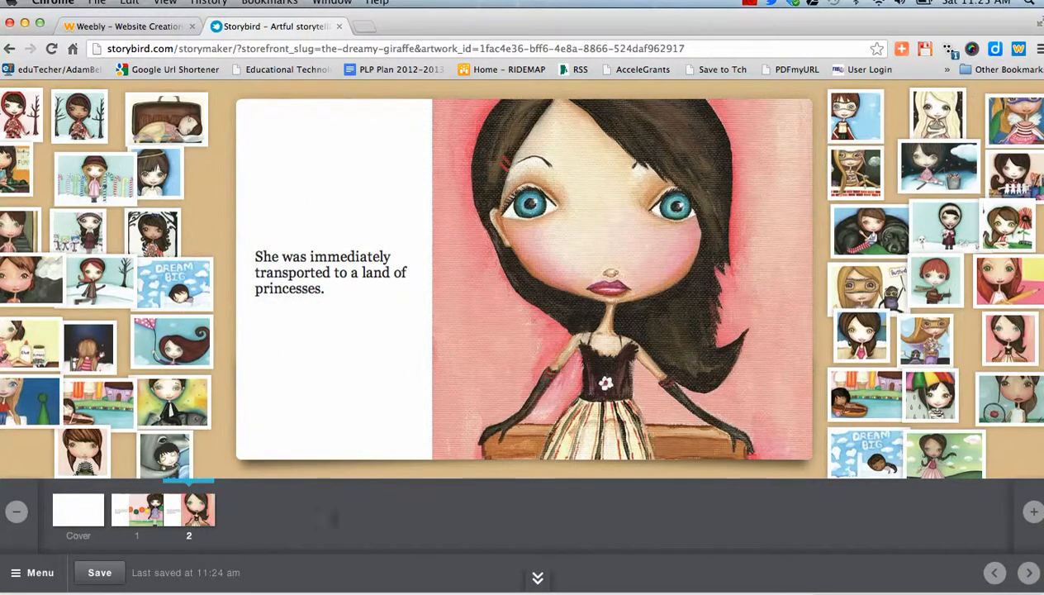
Give the story a Classic style cover with the artwork of the girl in a pink coat among candy canes.
click(68, 513)
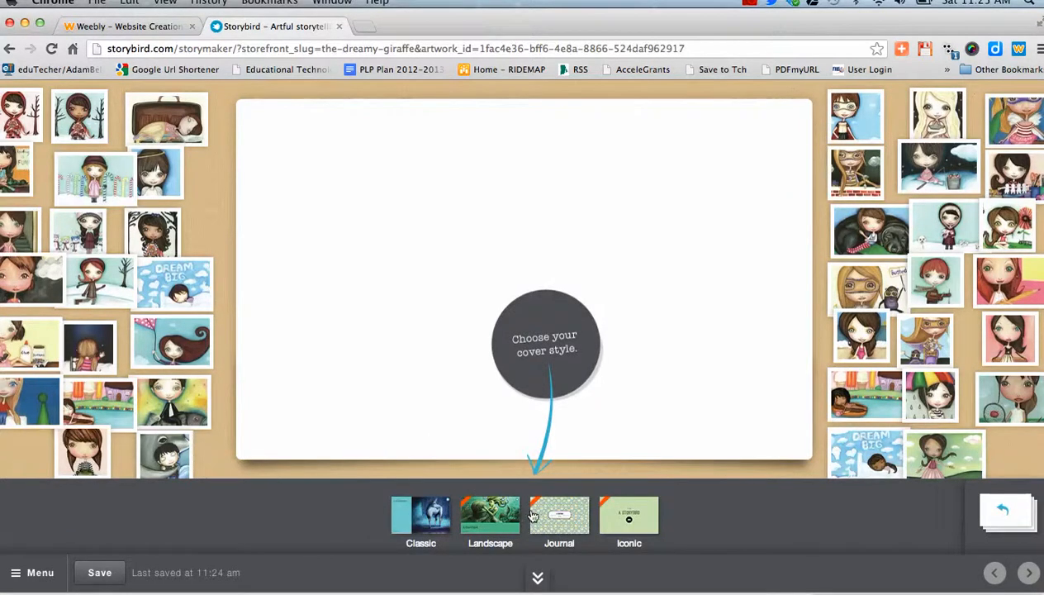
click(417, 517)
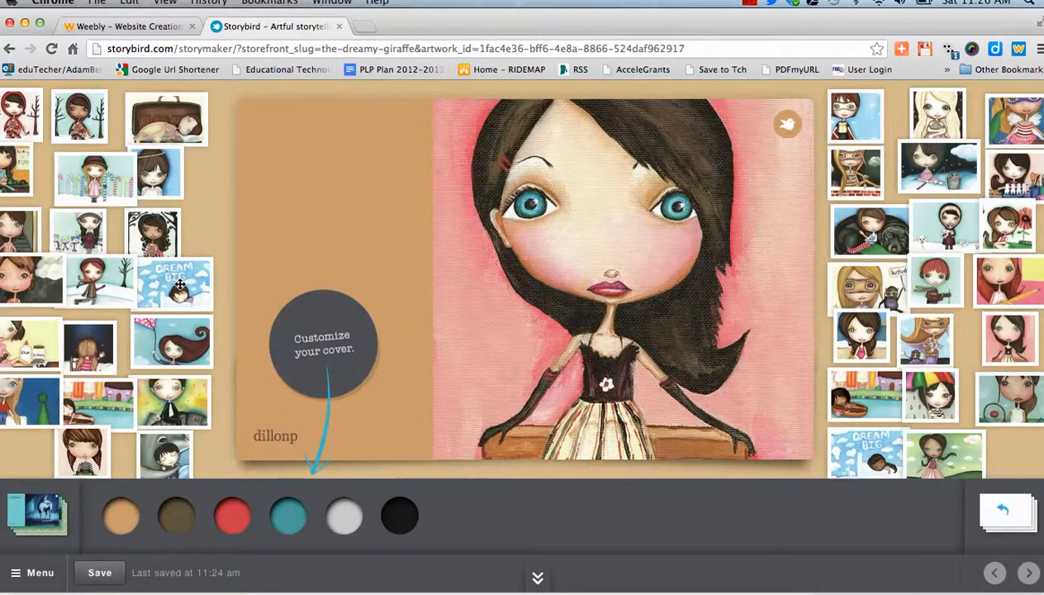
drag(100, 180, 538, 224)
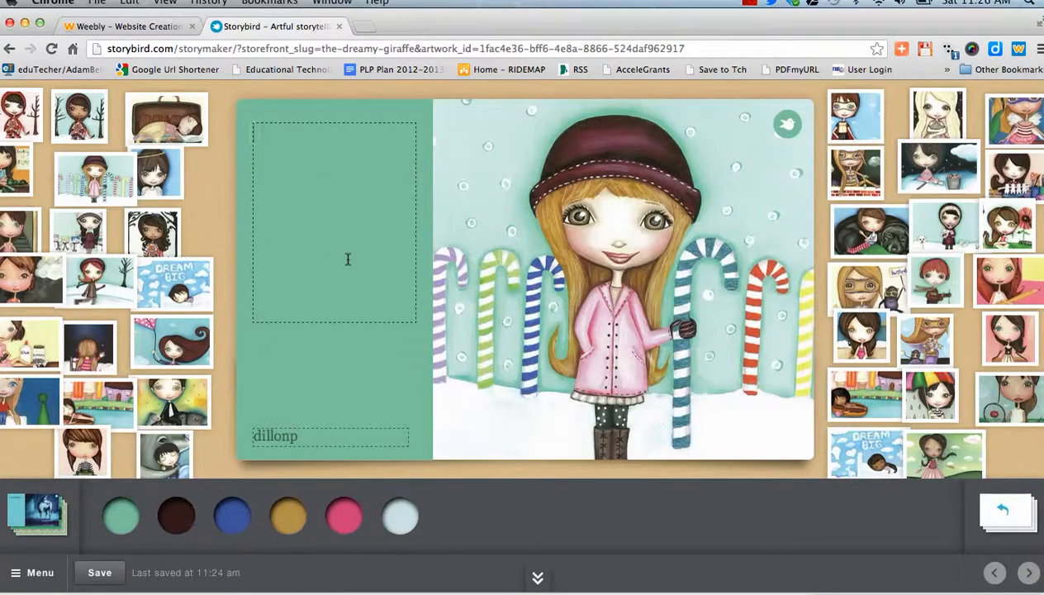
Enter "The land of sugar and spice" as the title on the cover.
text(The land of )
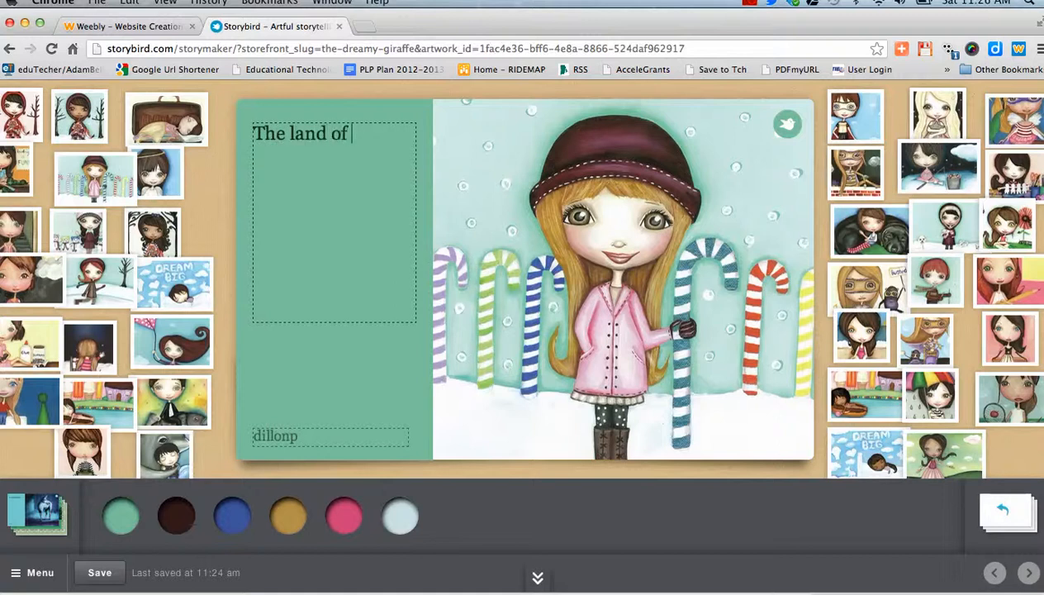
text(sugar and s)
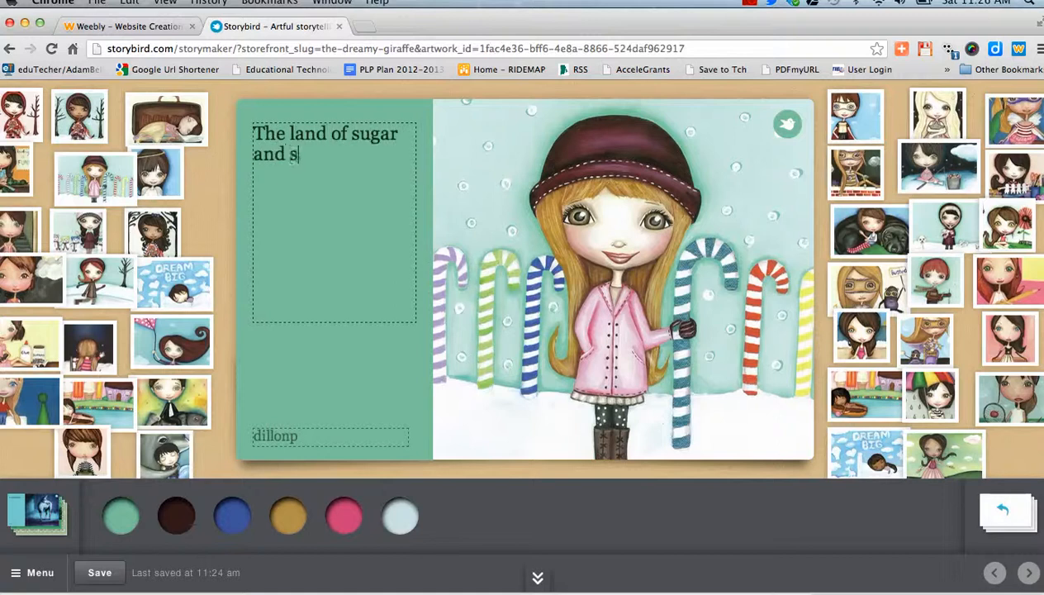
text(pind)
key(BackSpace)
key(BackSpace)
text(ce)
Try the pink, gold, blue, dark brown and pale blue cover colors, and return the cover to green.
click(340, 512)
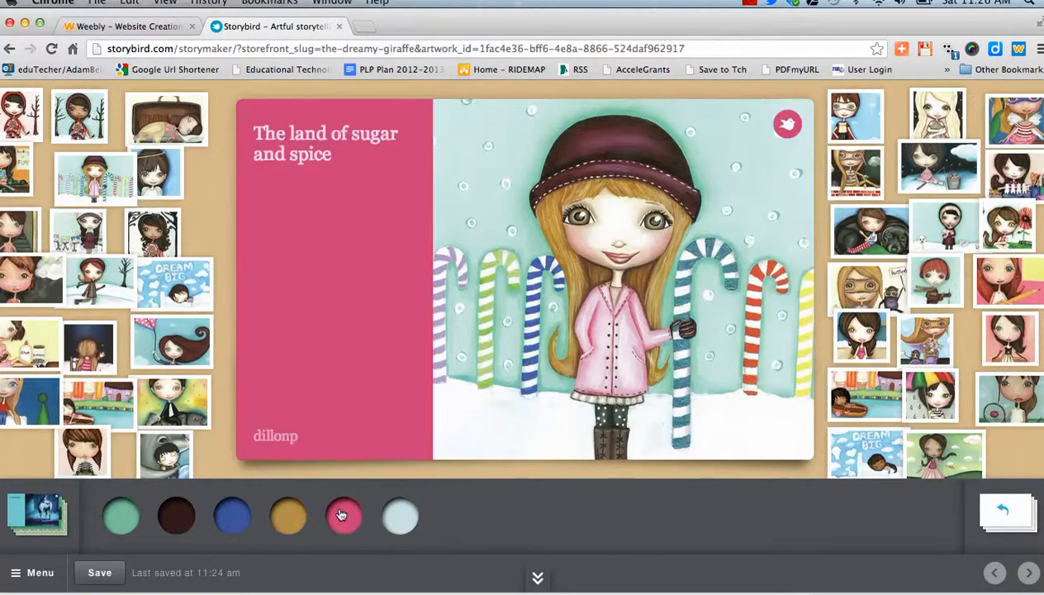
click(277, 518)
click(228, 517)
click(174, 519)
click(400, 516)
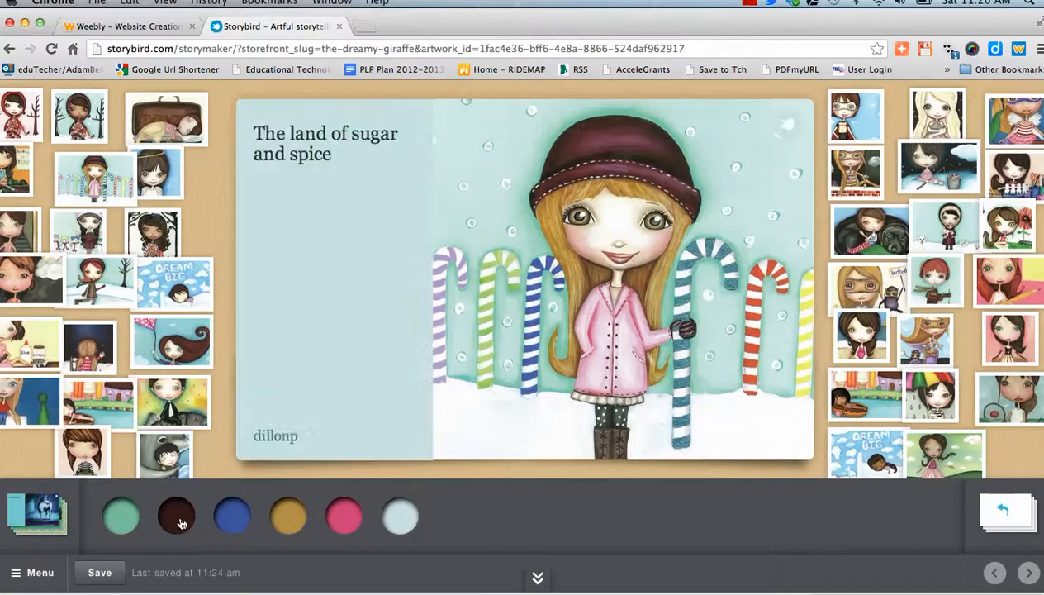
click(124, 522)
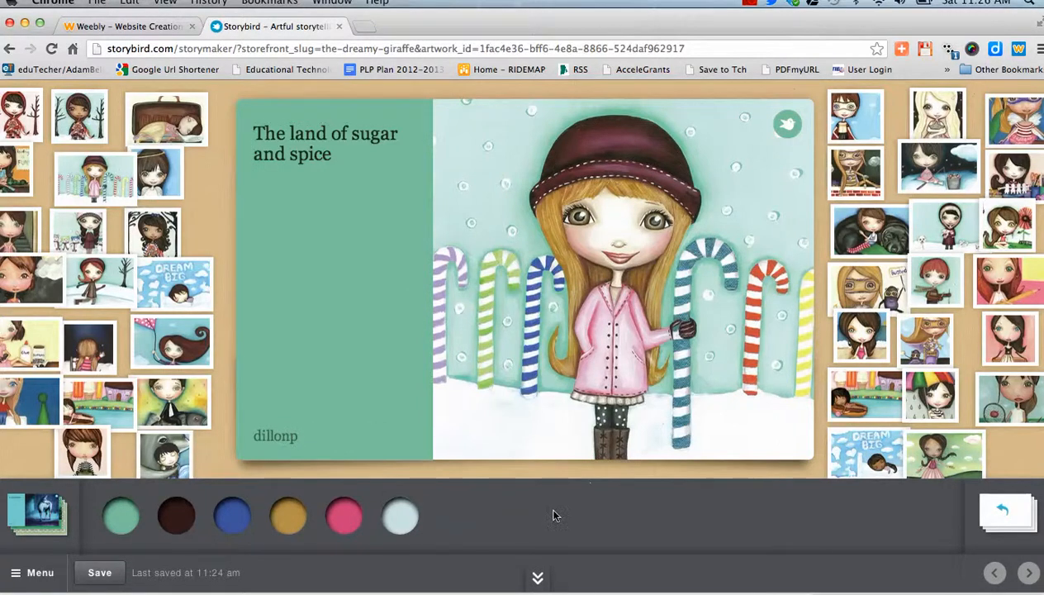
Save the story, return from the cover to its pages, and open the story details for publishing.
click(99, 572)
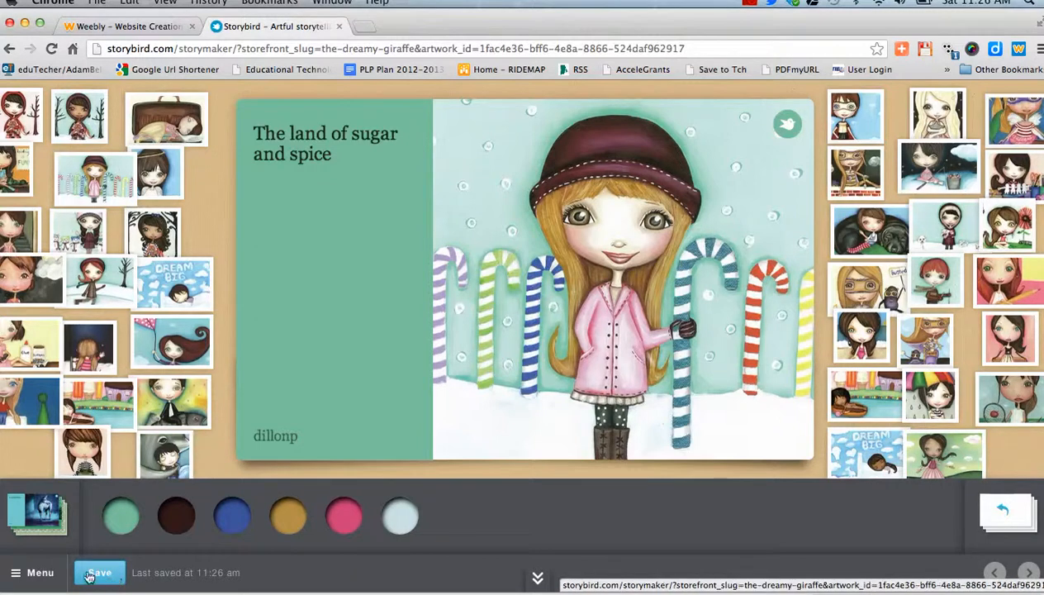
click(1013, 524)
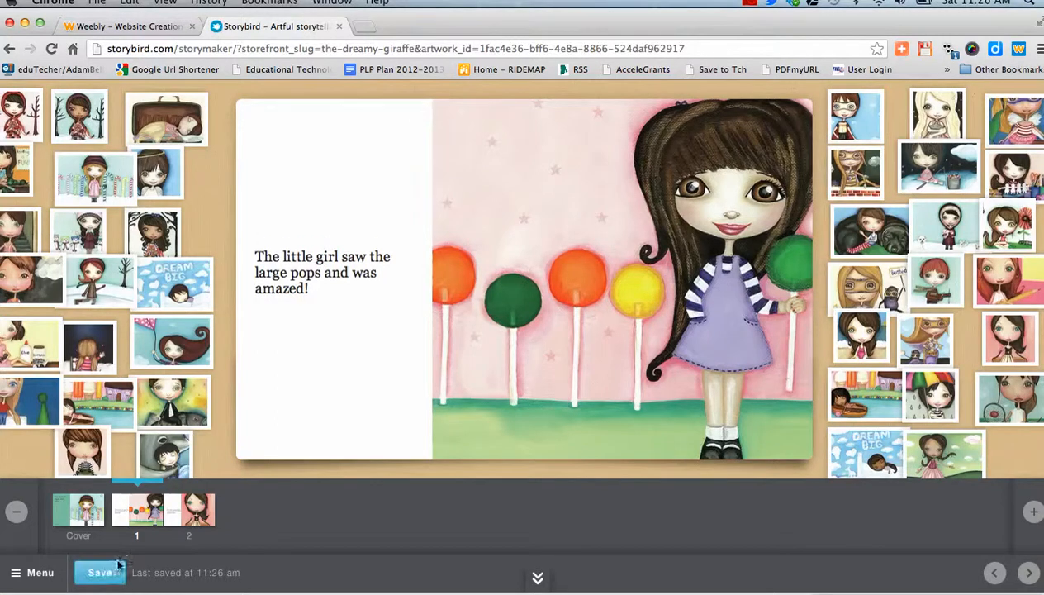
click(34, 581)
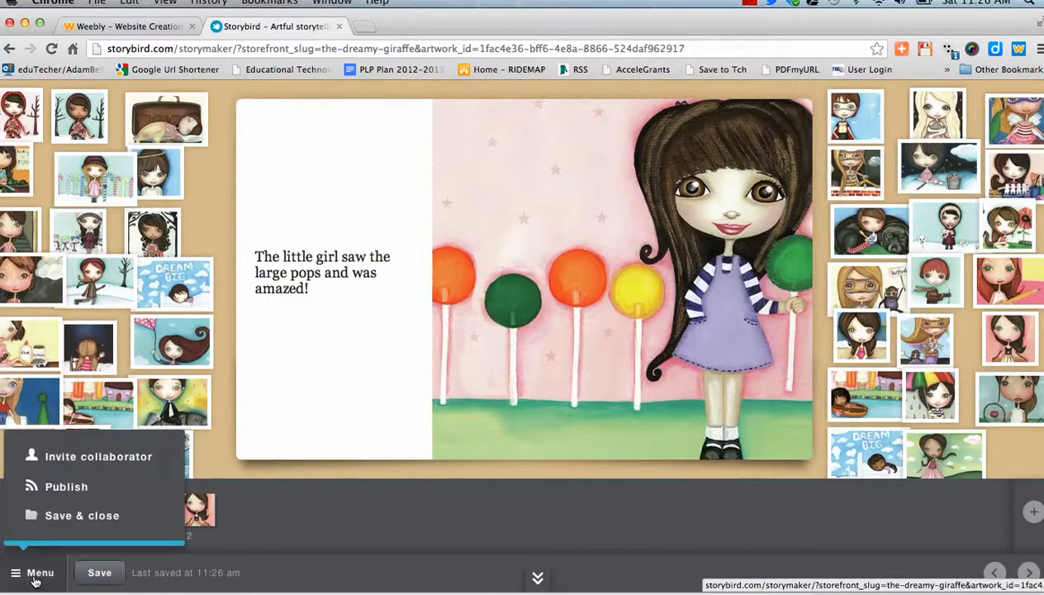
click(80, 488)
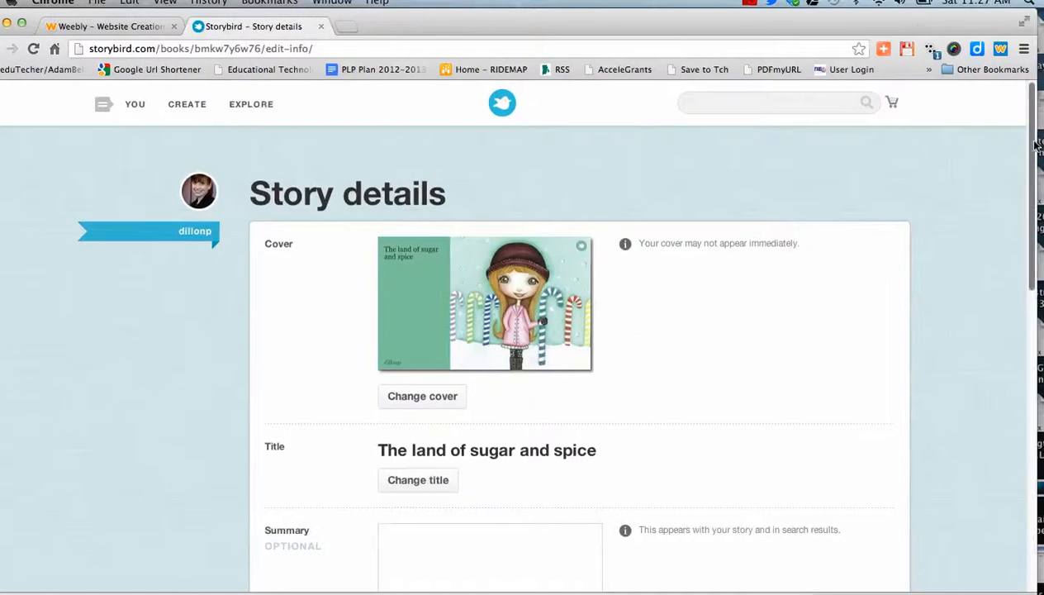
Enter "sample story" as the summary and choose the categories Magic and Friends.
scroll(1032, 215, down, 5)
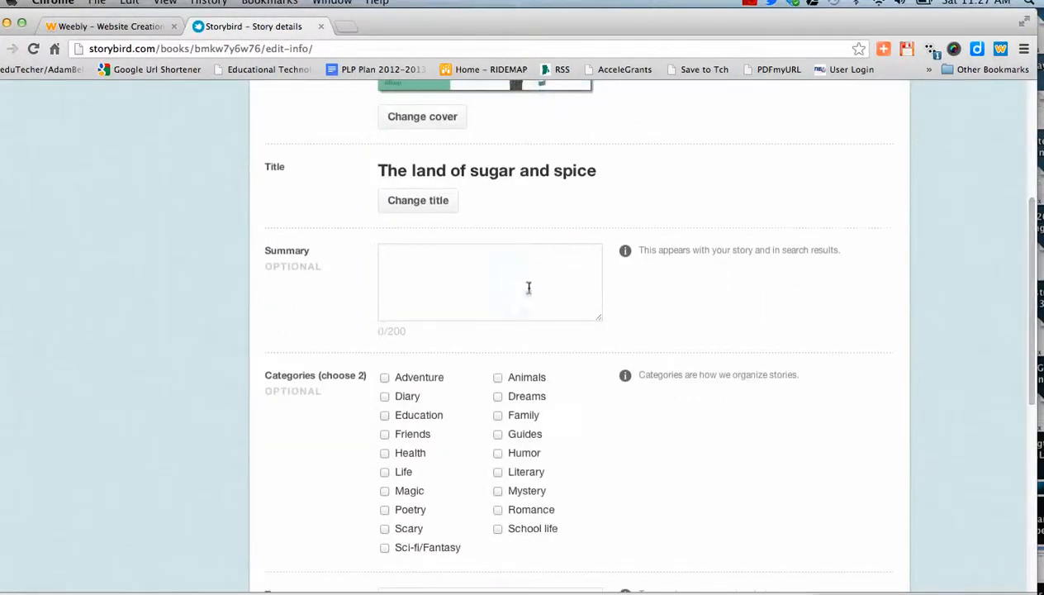
click(528, 287)
text(sample story)
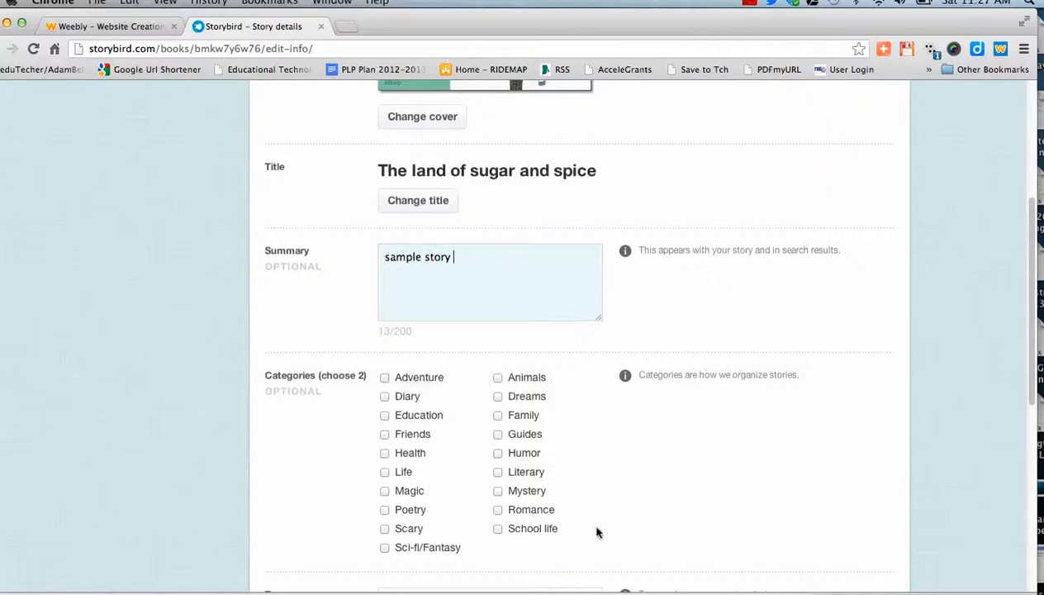
click(384, 493)
click(385, 435)
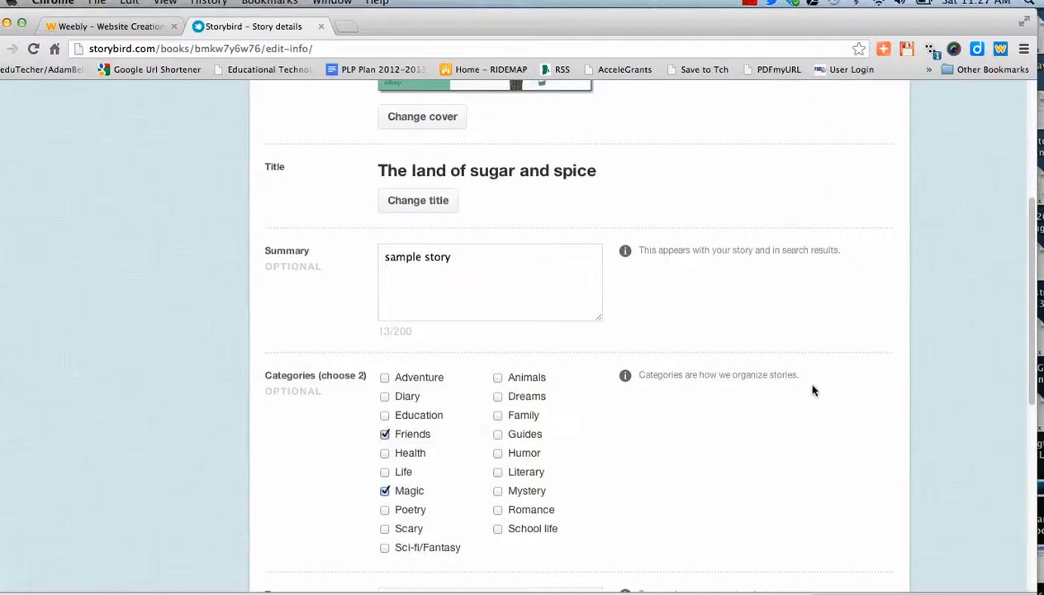
Mark the story as written for Kid (5-7) and assign it to Sample Class3.
drag(1022, 350, 1037, 479)
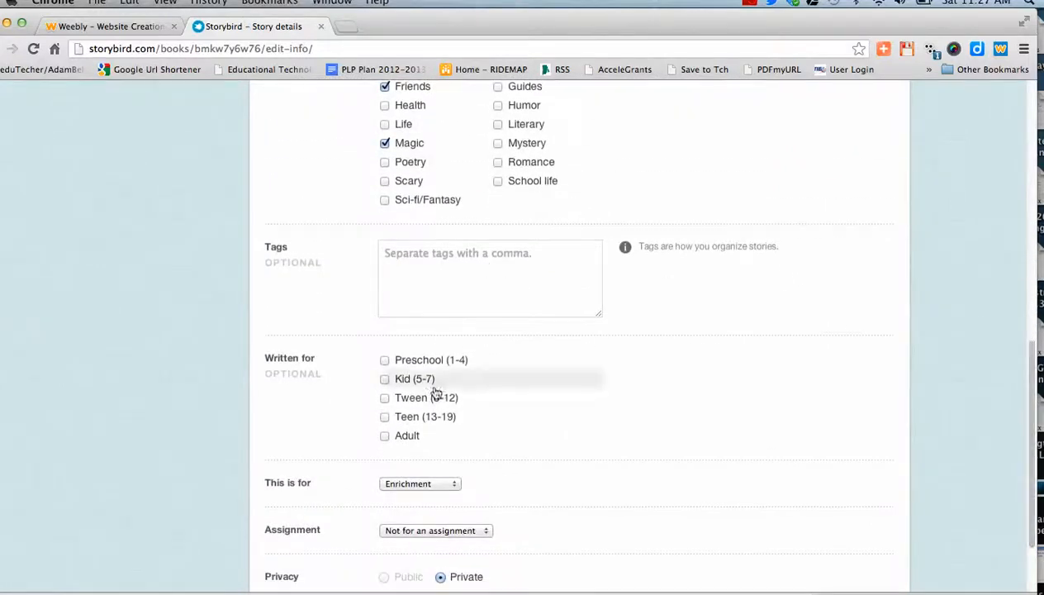
click(383, 378)
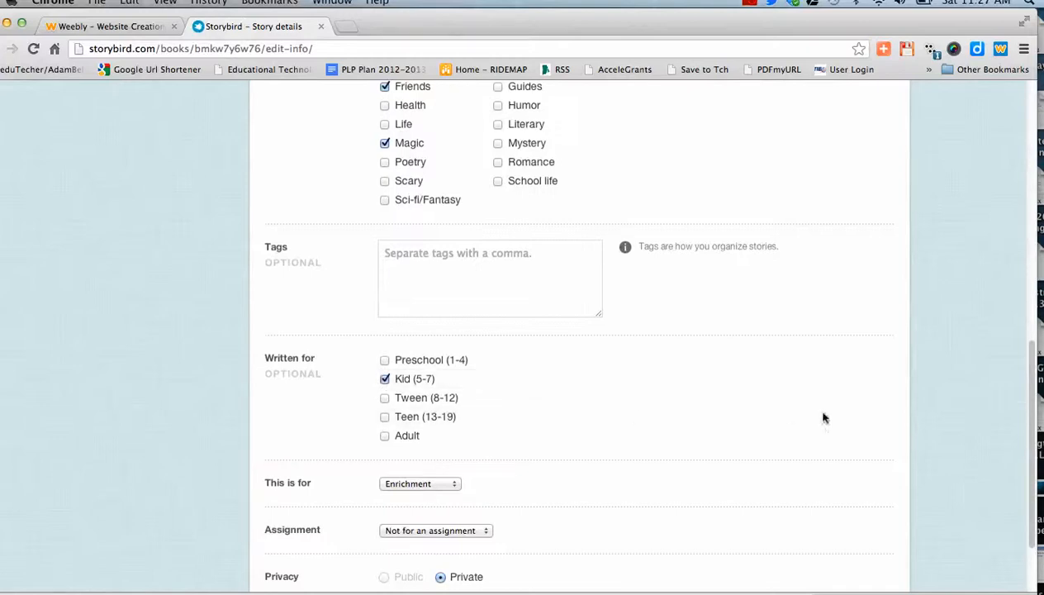
drag(1030, 390, 1026, 431)
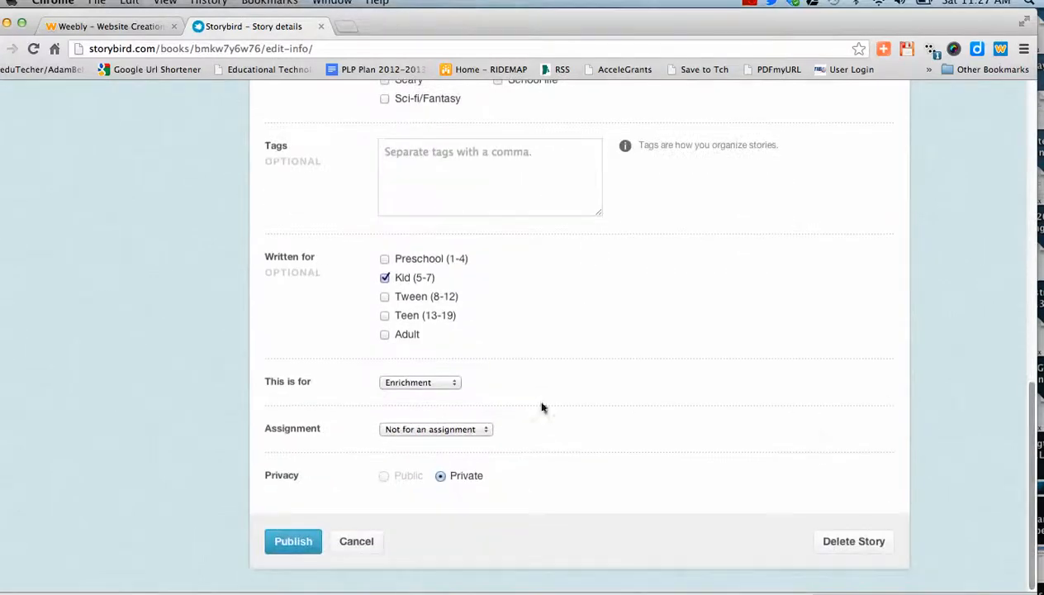
click(449, 381)
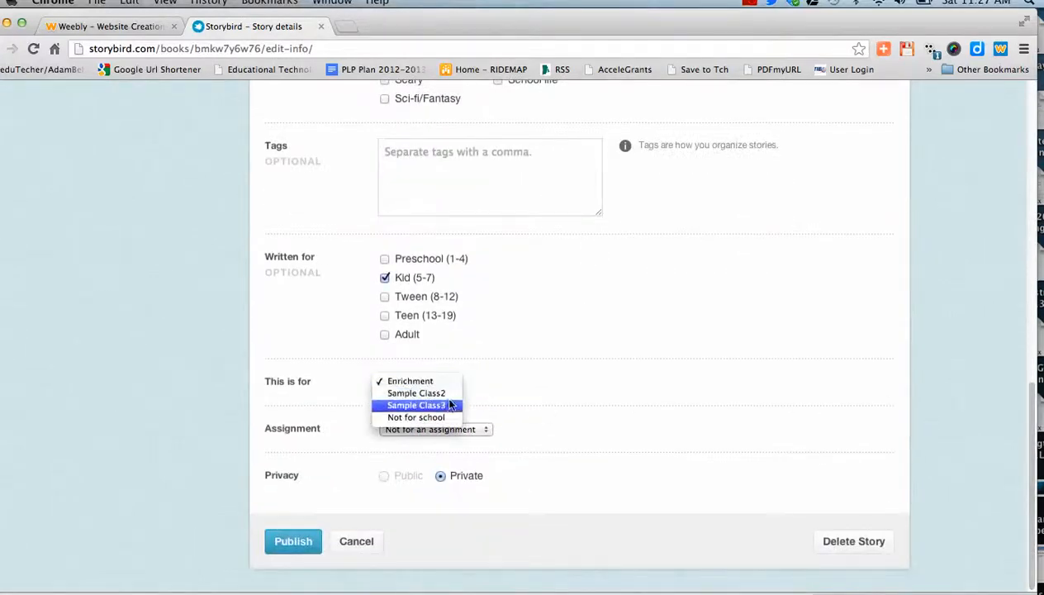
click(448, 405)
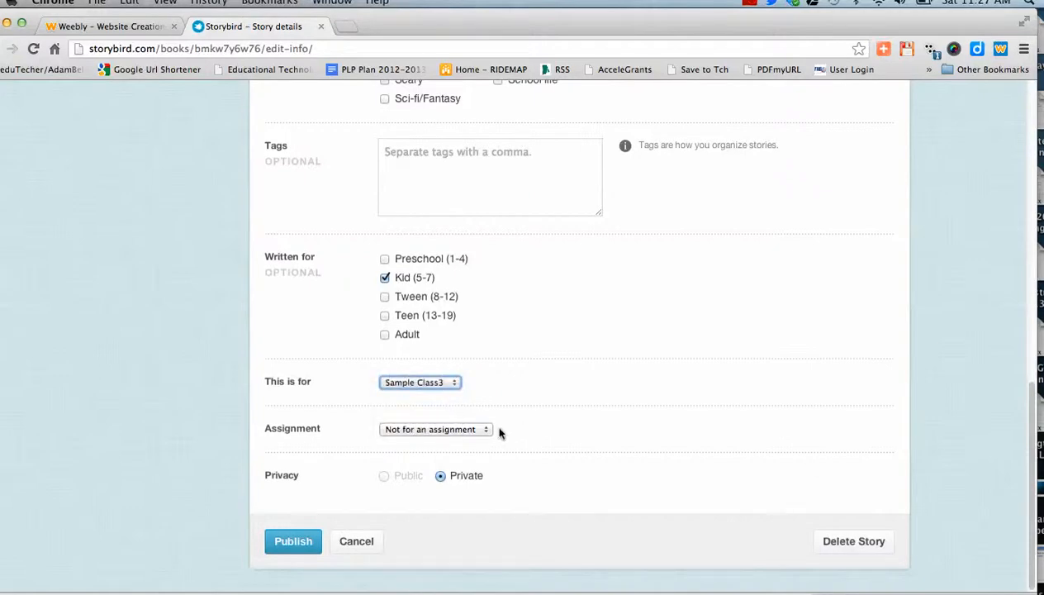
Keep the assignment option as "Not for an assignment" and publish the story.
click(486, 430)
click(476, 439)
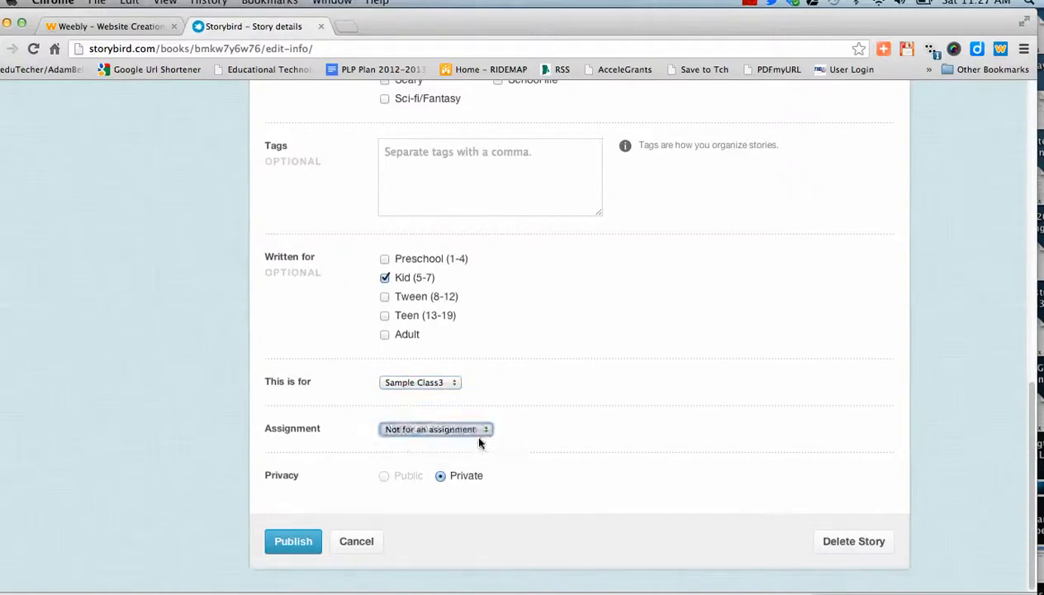
click(293, 541)
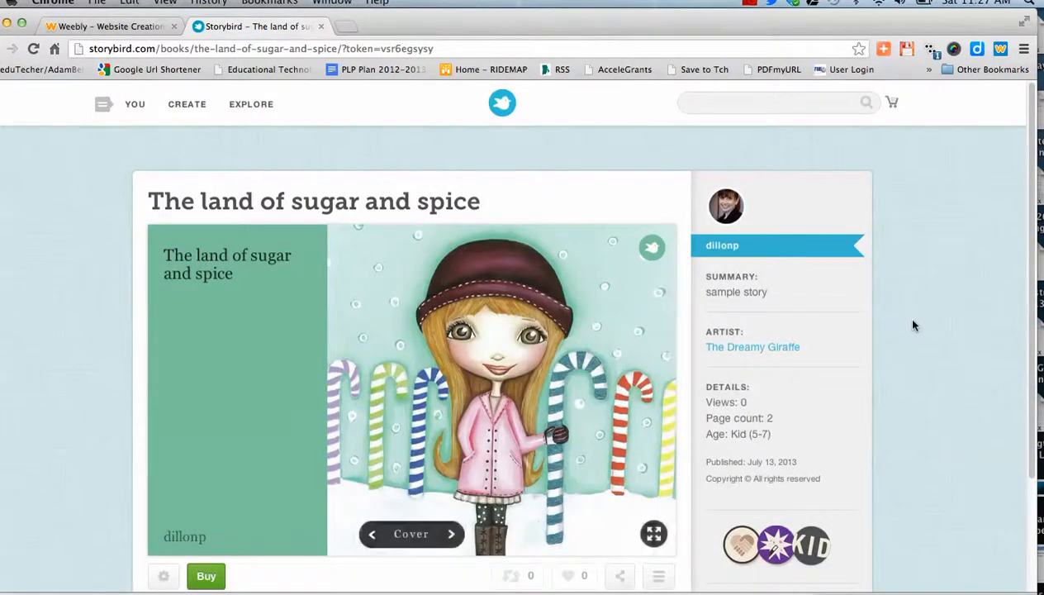
drag(1020, 217, 1025, 242)
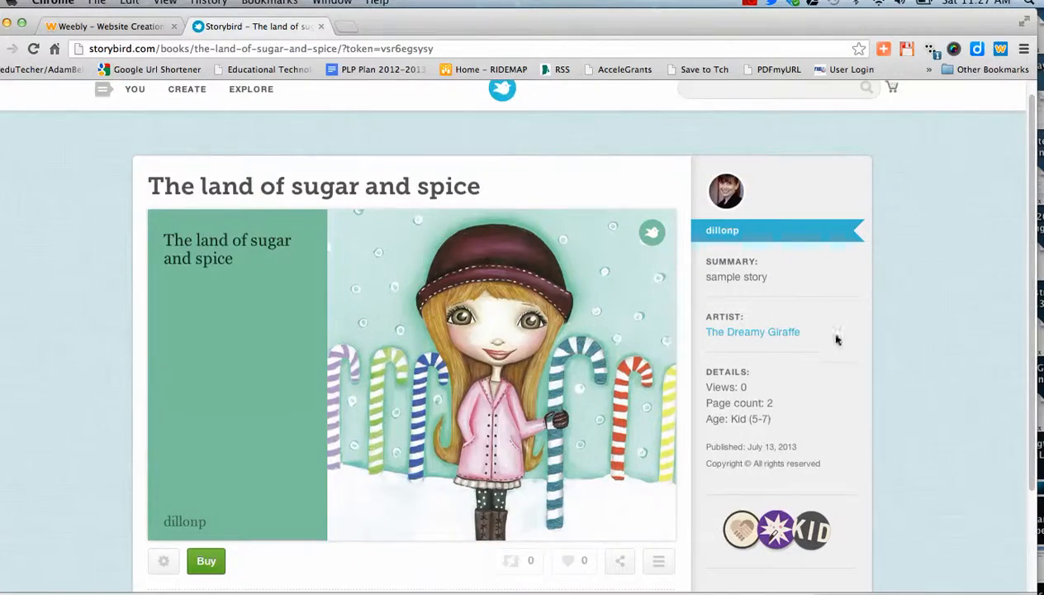